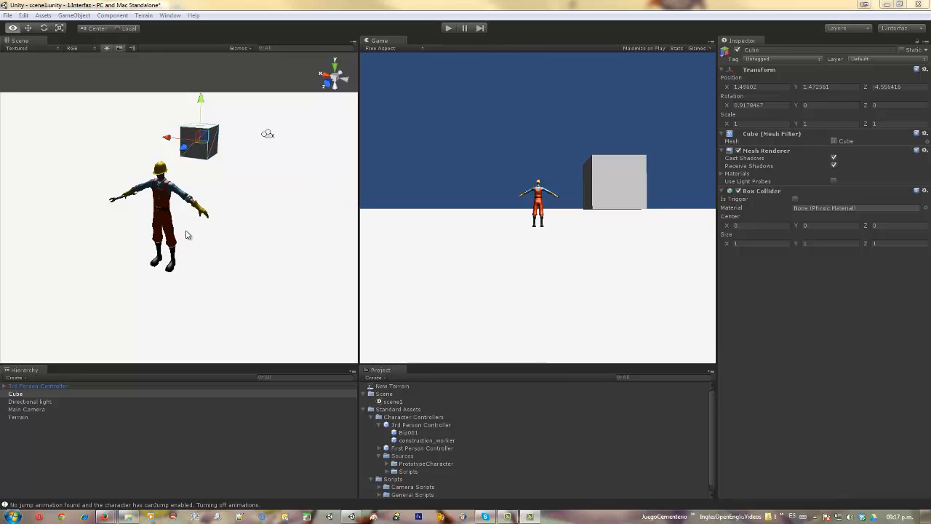
- Move the 3rd Person Controller in the scene to about X 0.77, Z 1.30
alt+drag(167, 228, 213, 246)
click(163, 202)
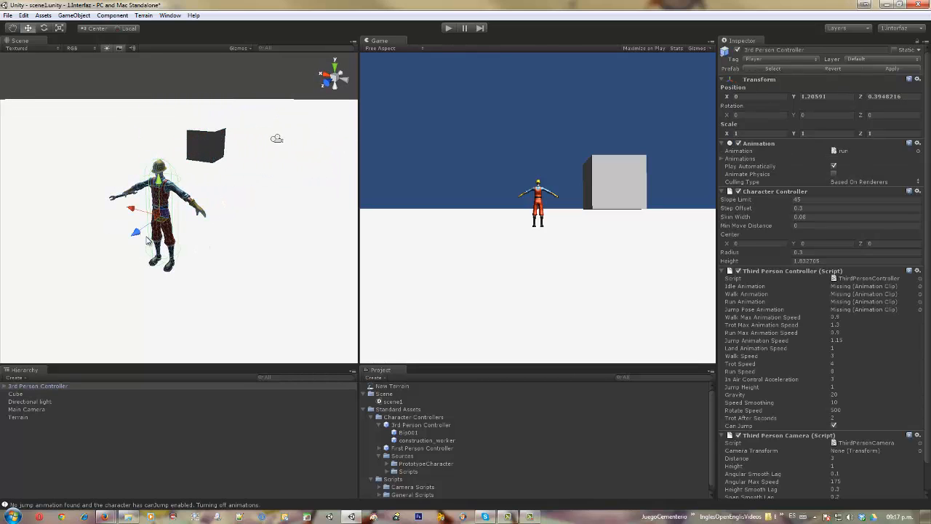
drag(138, 235, 61, 222)
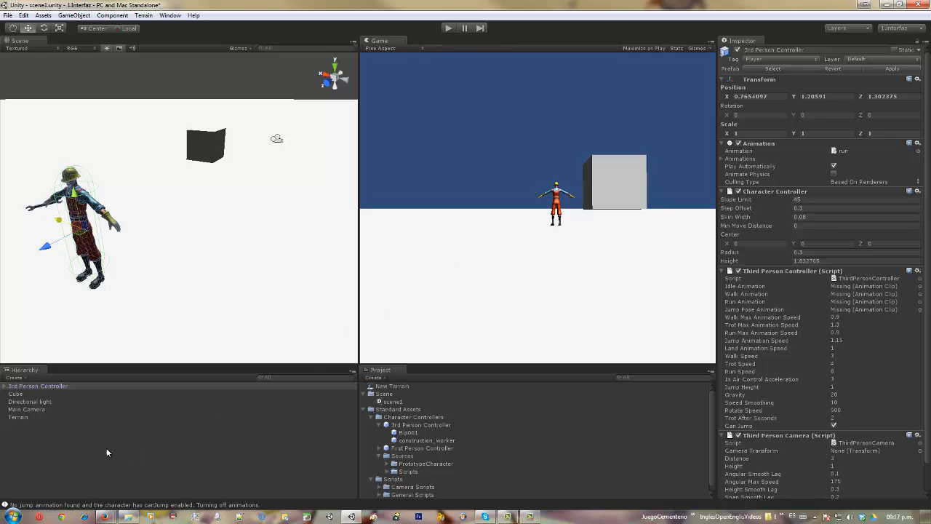
- Inspect the properties of the Cube, Directional light, Main Camera, Terrain and 3rd Person Controller one after another
click(15, 396)
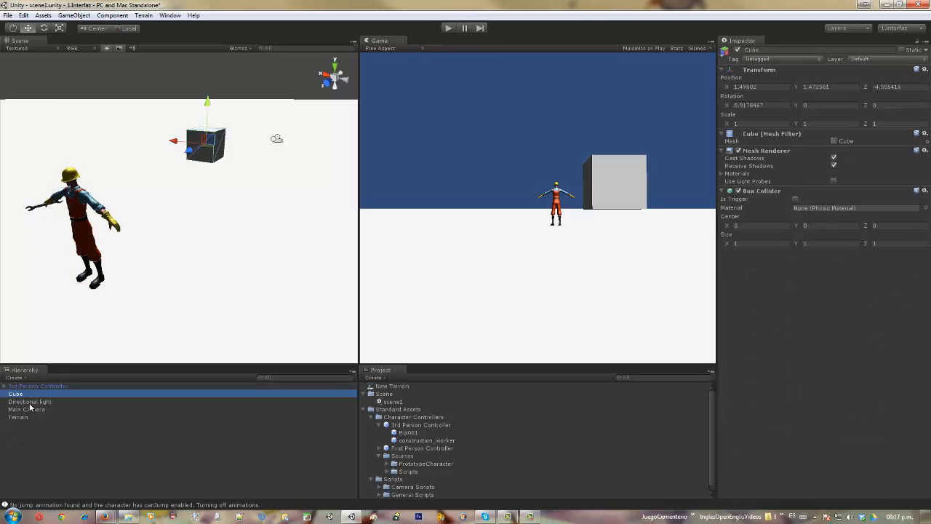
click(32, 403)
click(25, 410)
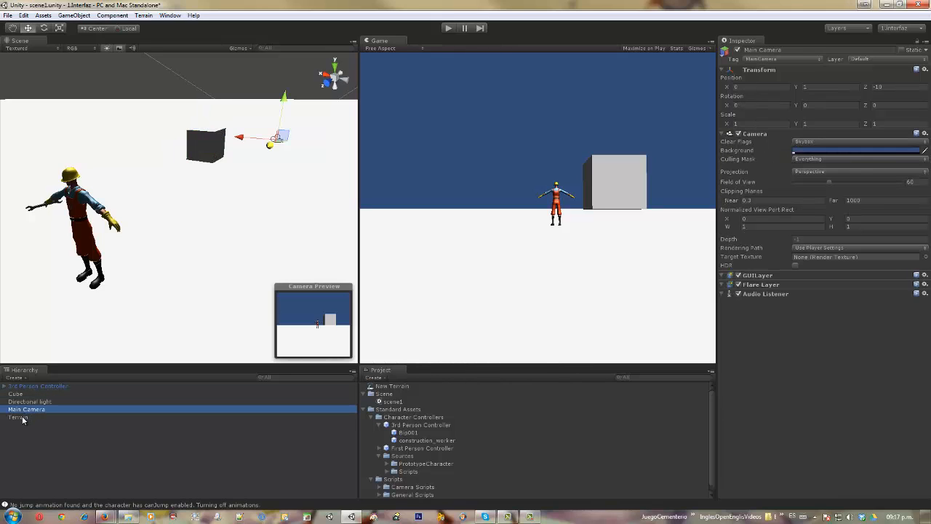
click(26, 419)
click(22, 386)
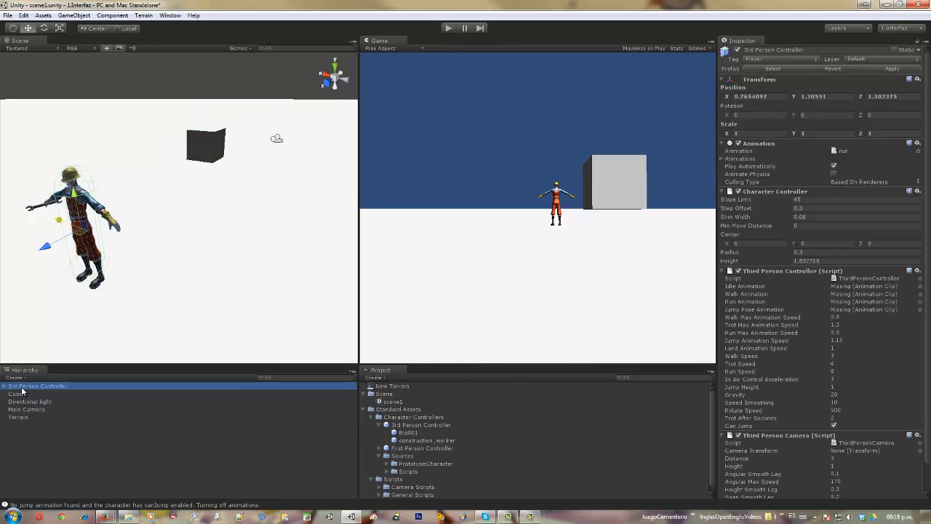
- Examine the 3rd Person Controller's child hierarchy down to Bip001 L Thigh, collapse it, and look through the project's Standard Assets
click(5, 389)
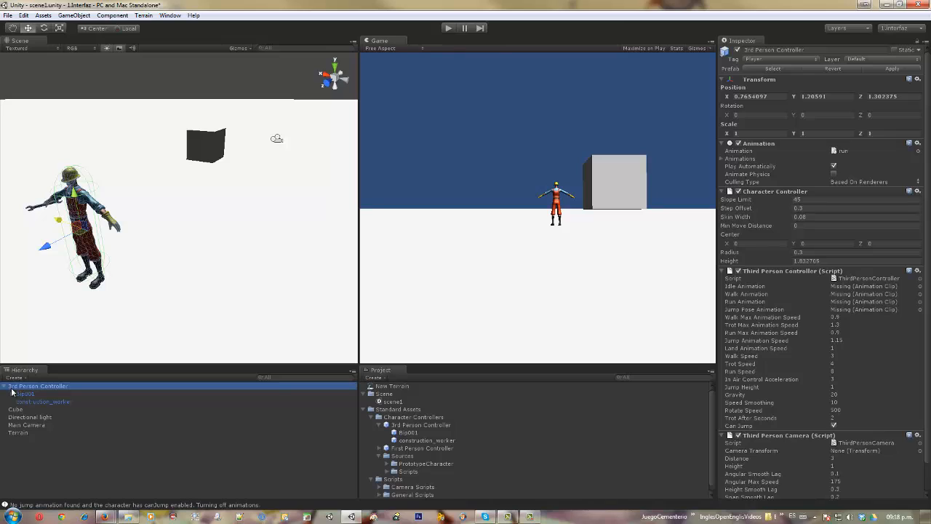
click(11, 394)
click(19, 402)
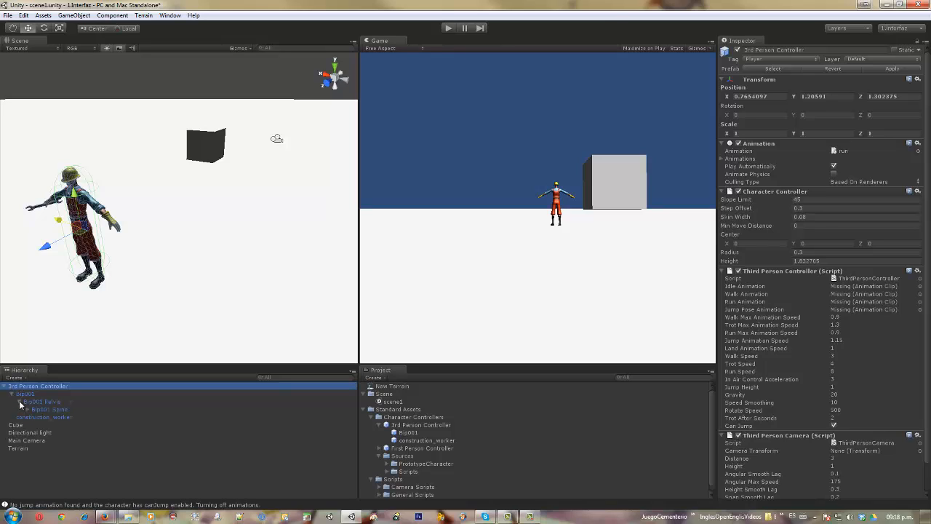
click(28, 410)
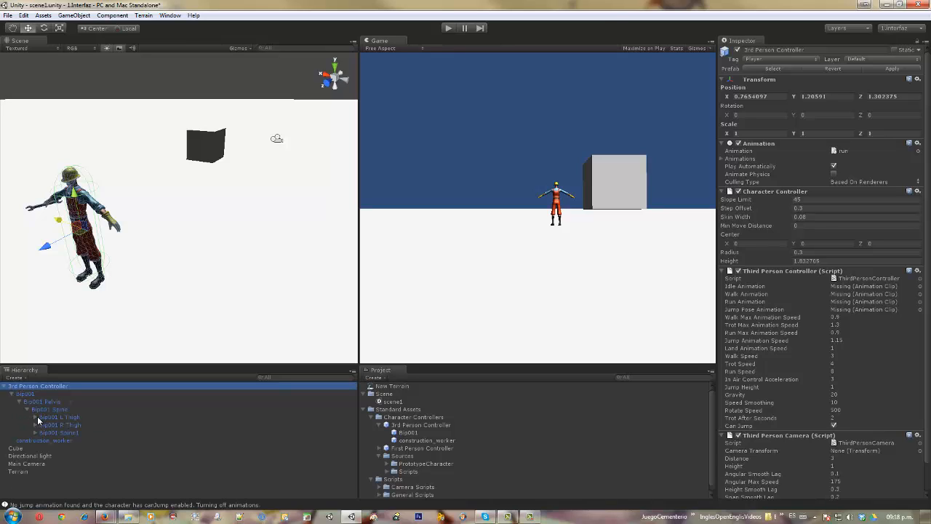
click(35, 417)
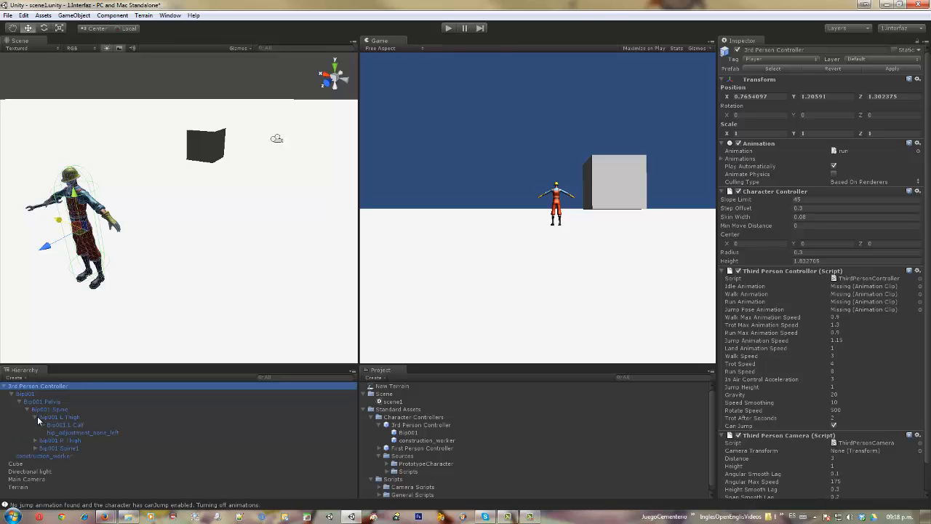
click(5, 386)
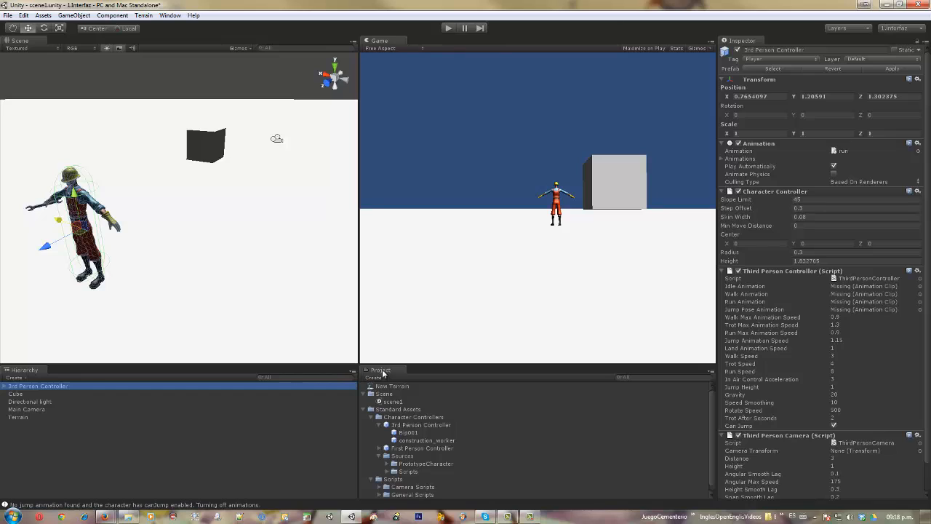
click(364, 411)
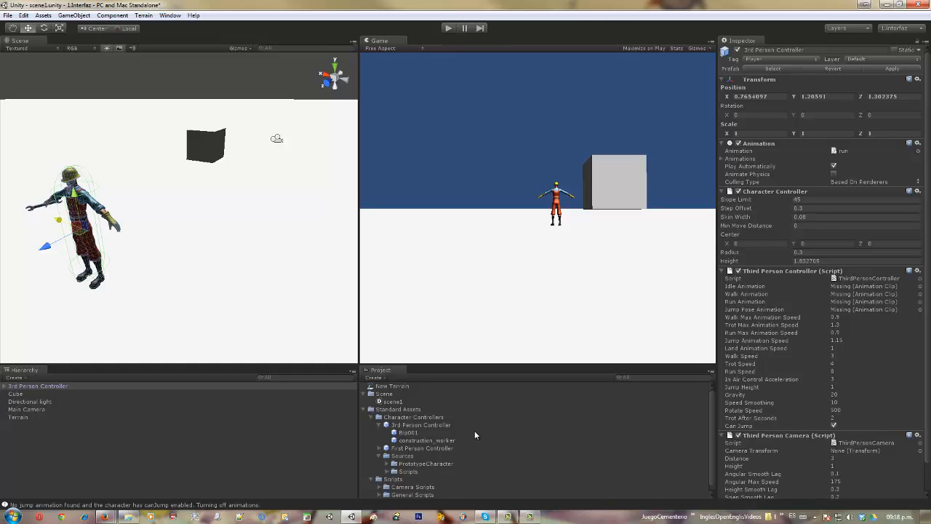
scroll(541, 447, down, 1)
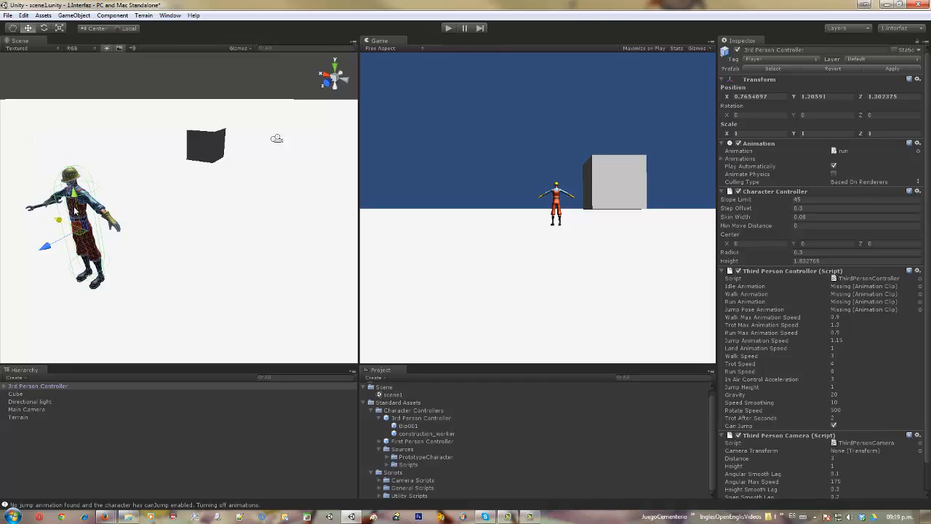
- Move the 3rd Person Controller with the Move tool to about Y 1.27, Z 1.60
key(alt)
click(13, 29)
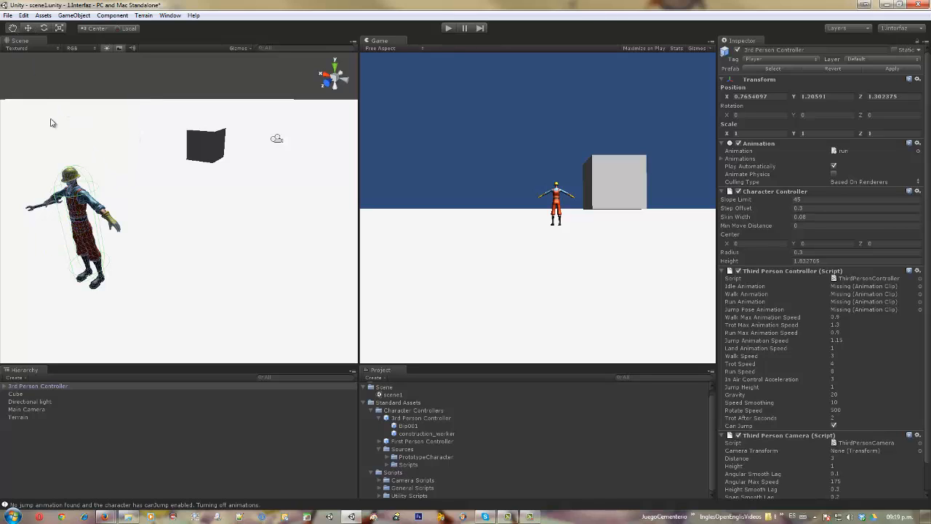
mouse_move(78, 204)
alt+mouse_down()
mouse_move(273, 197)
mouse_move(57, 200)
mouse_move(223, 202)
mouse_move(89, 191)
alt+mouse_up()
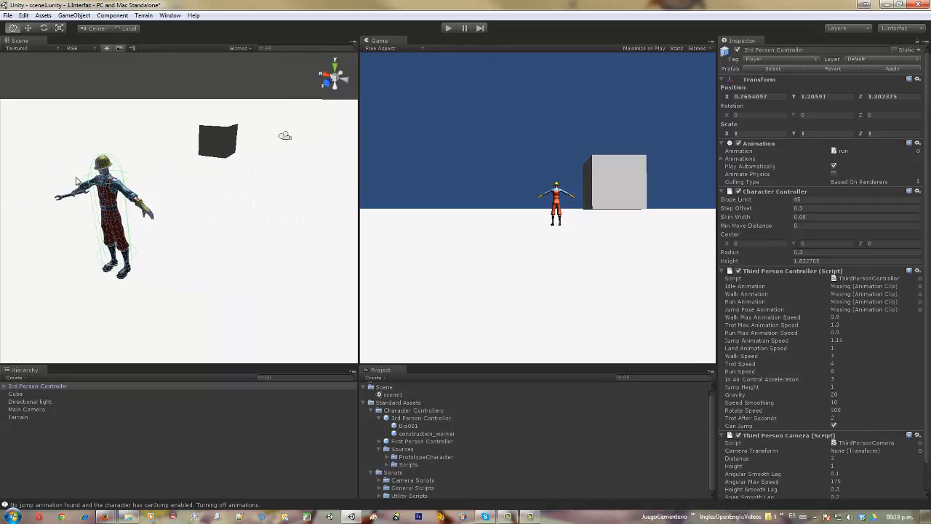
click(28, 29)
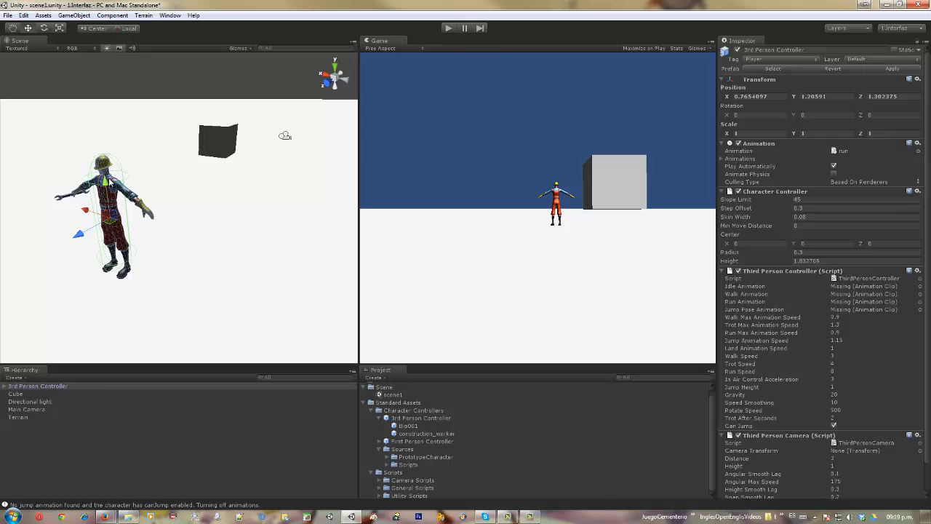
drag(104, 181, 176, 140)
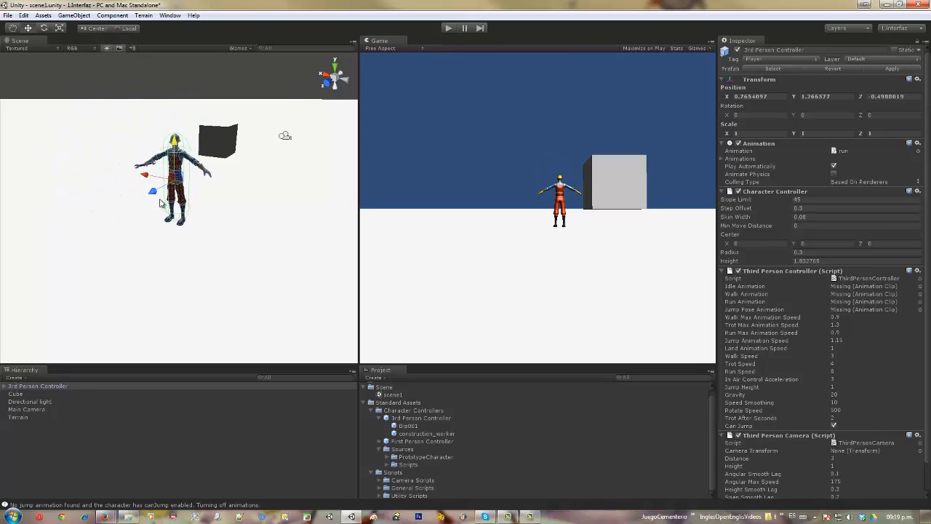
drag(153, 195, 105, 208)
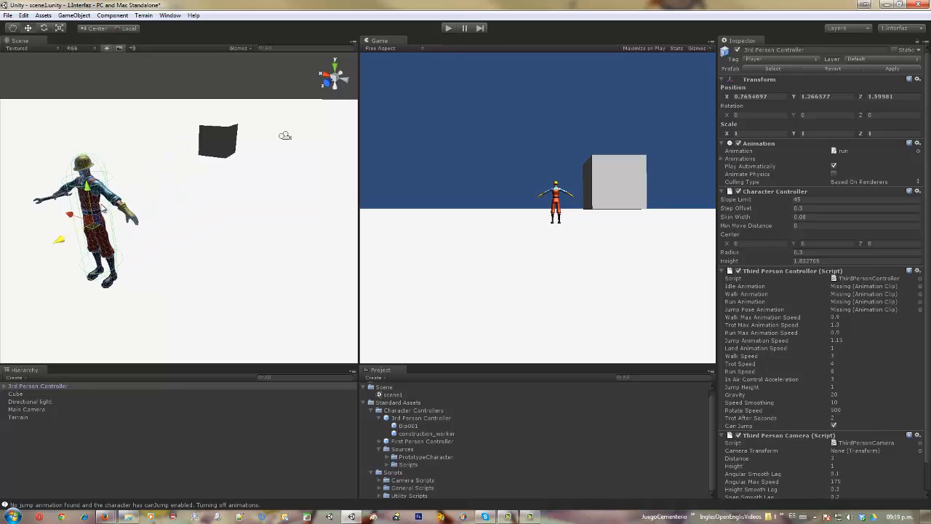
- Rotate the 3rd Person Controller to about -56° around Y and scale it down uniformly to about 0.57
click(45, 28)
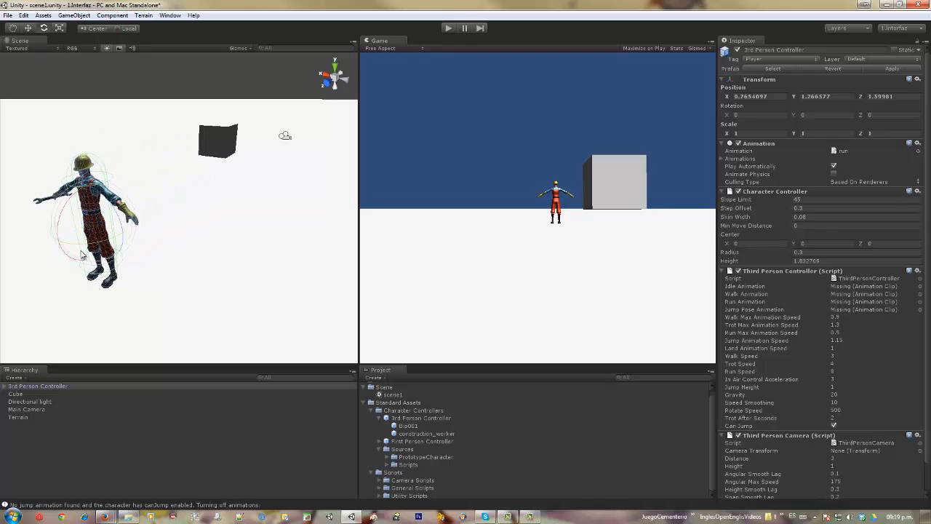
drag(80, 249, 140, 241)
click(833, 166)
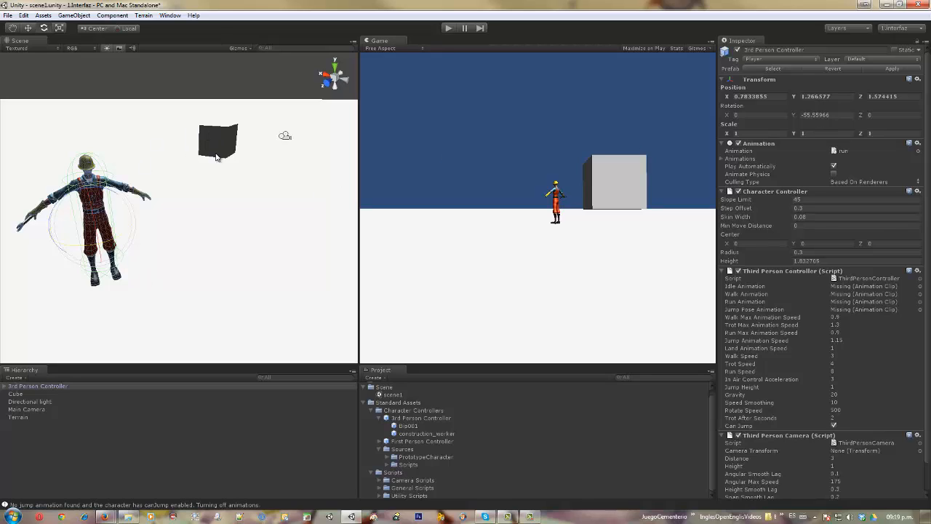
click(60, 29)
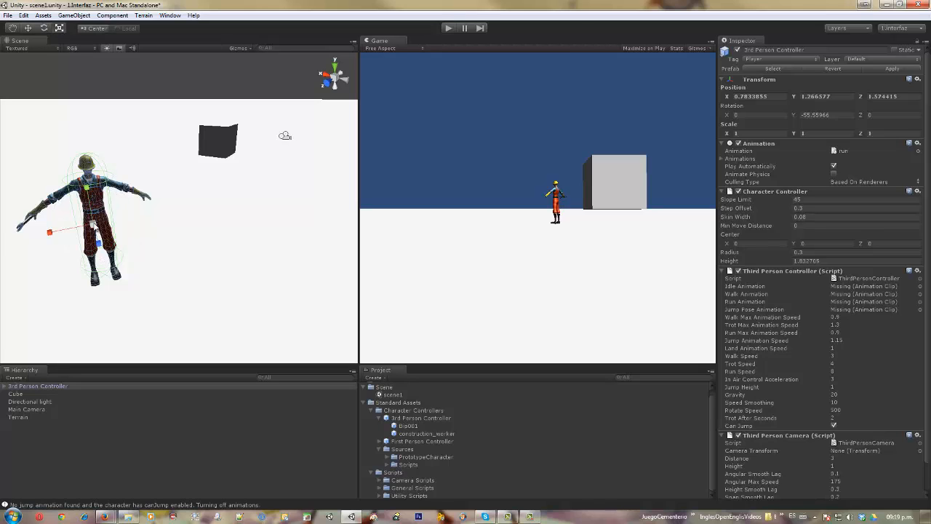
drag(93, 225, 52, 231)
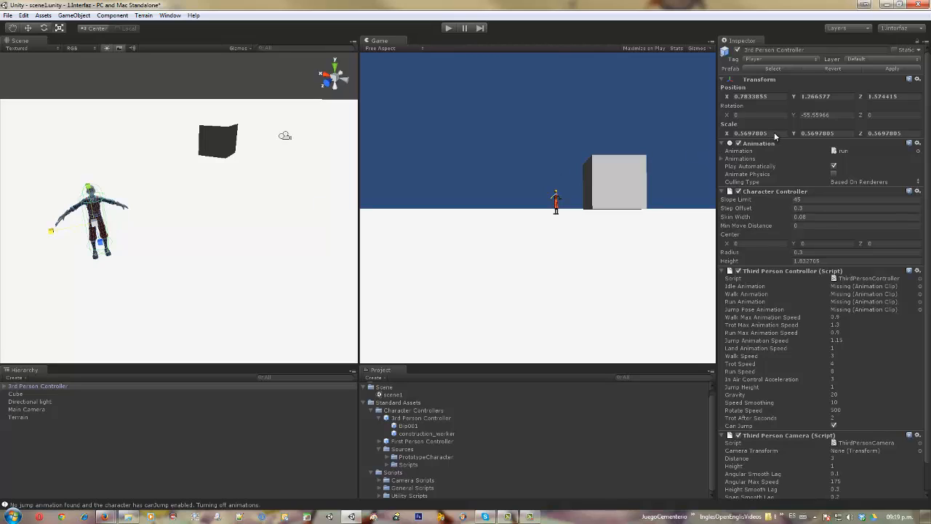
- Set the 3rd Person Controller's scale to 1 on all three axes and its Y rotation to 0
click(776, 132)
text(1)
key(Tab)
text(1)
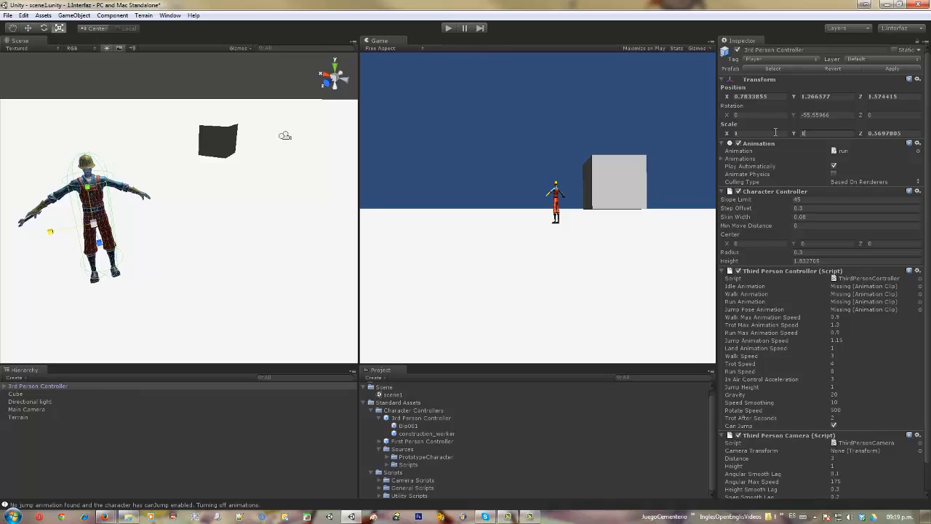
key(Tab)
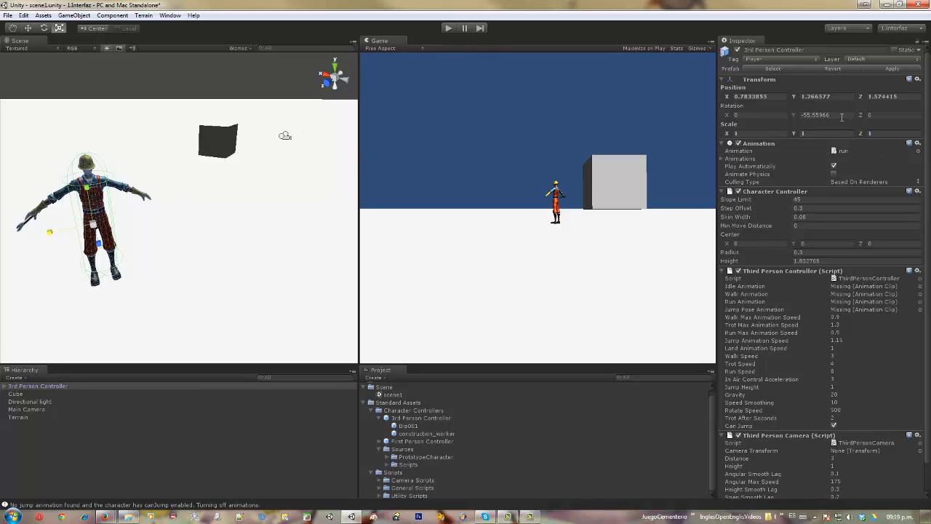
click(812, 117)
text(0)
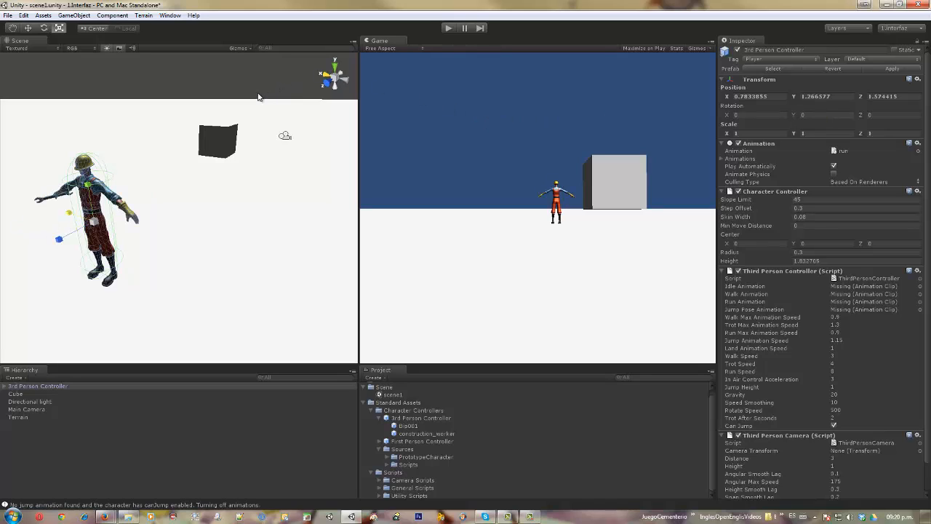
- With the Move tool, switch the handle position to Pivot and back to Center, and set the handle orientation to Global
click(29, 28)
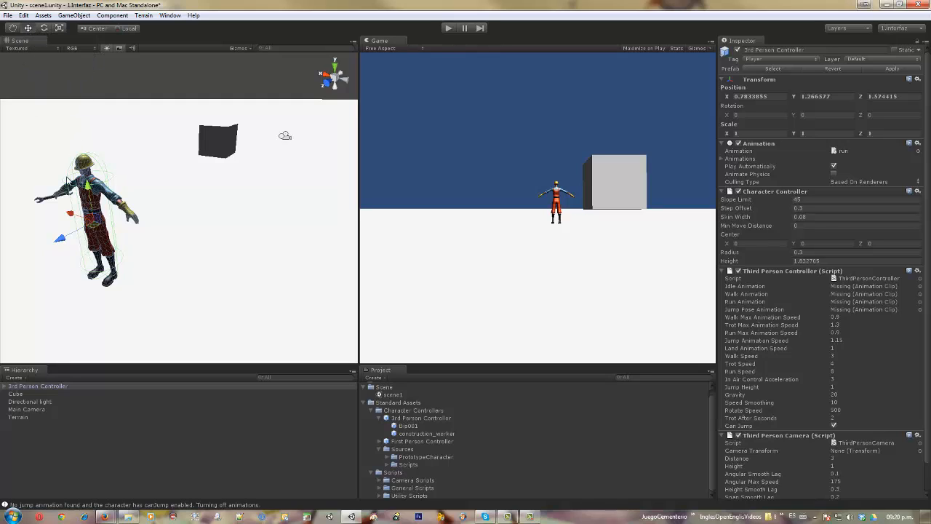
click(95, 28)
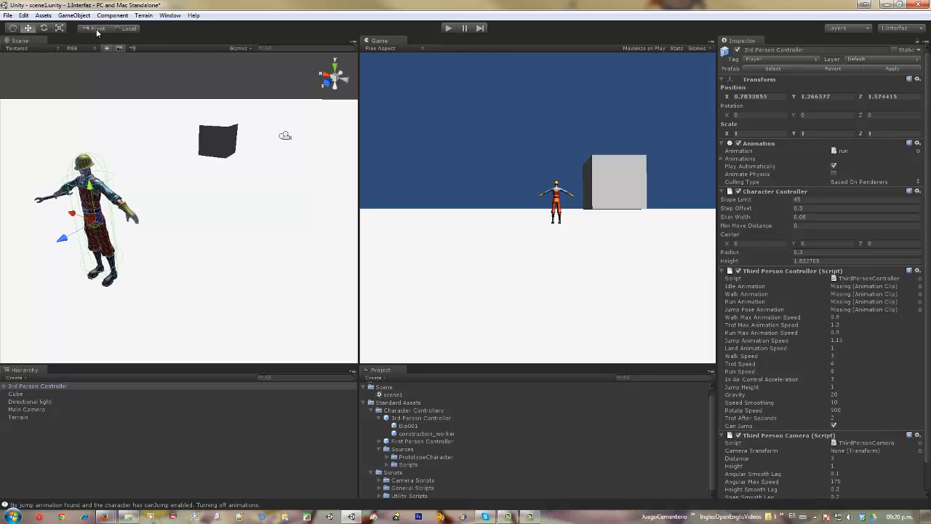
click(97, 29)
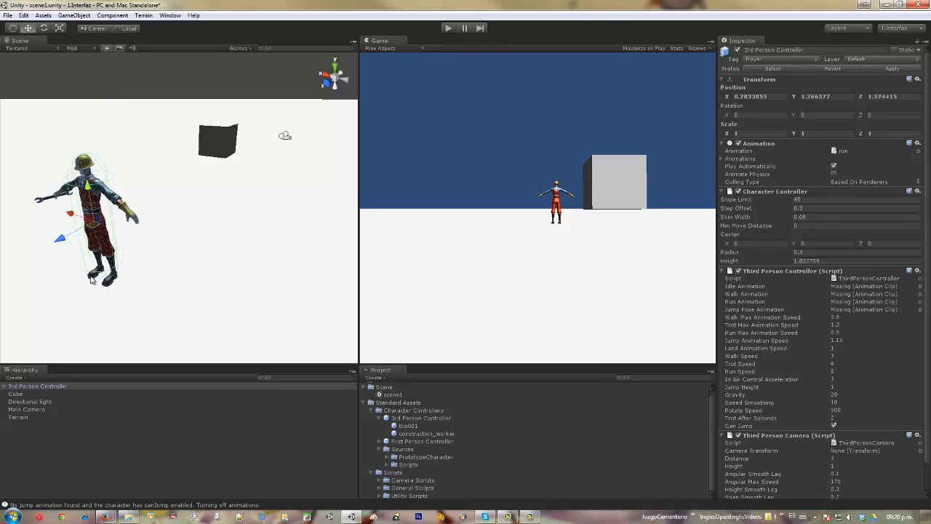
click(129, 29)
alt+drag(189, 221, 217, 191)
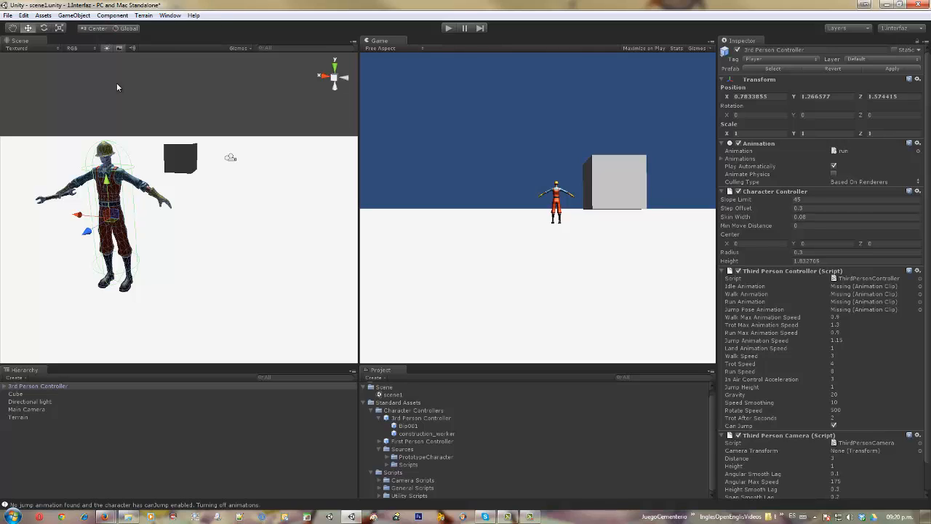
- Review the platforms in the Build Settings and the Player Settings for PC and Mac Standalone, and close the Build Settings
click(9, 16)
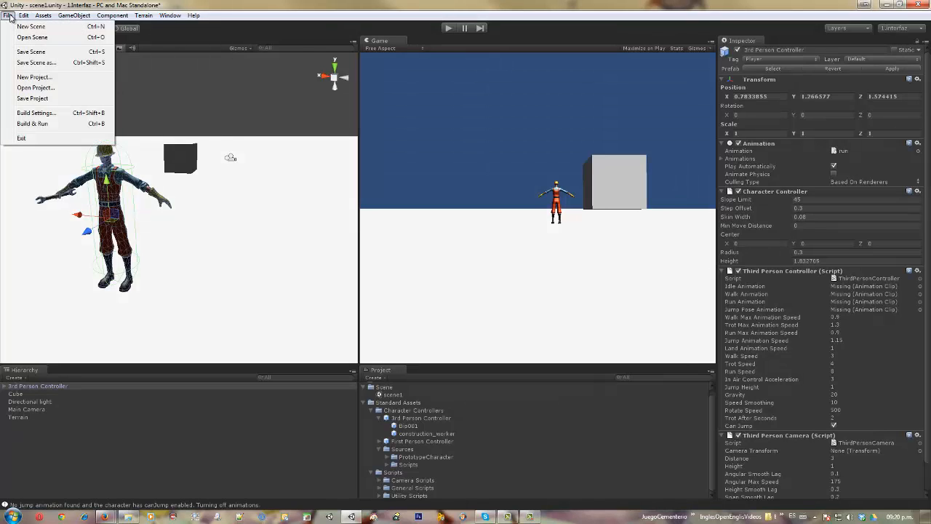
click(23, 116)
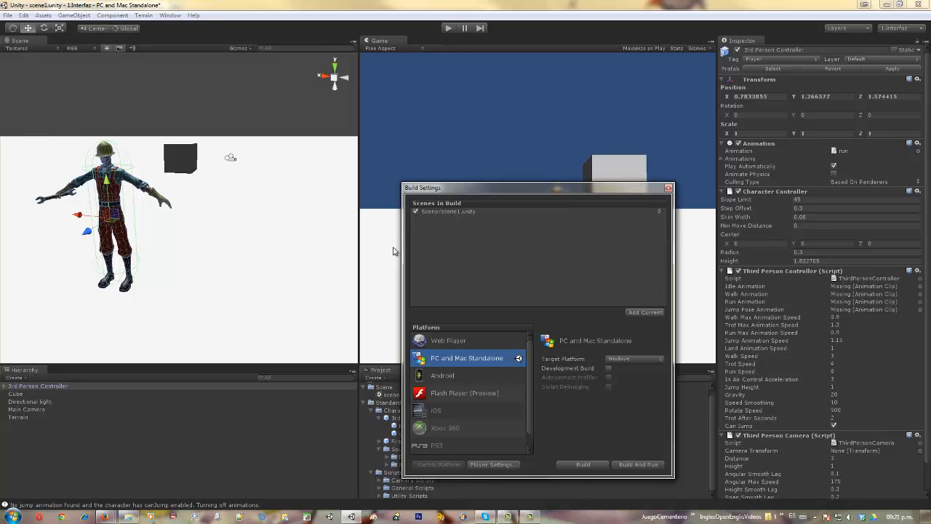
drag(428, 193, 226, 144)
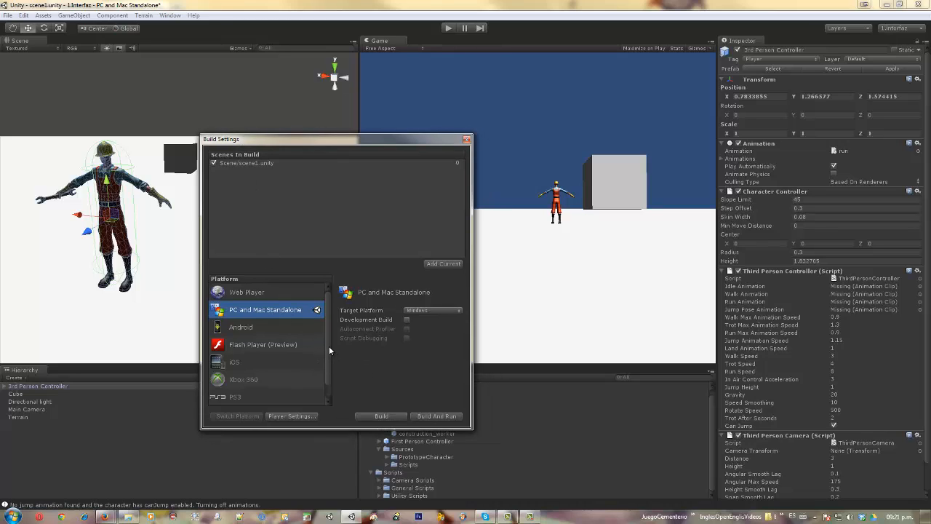
mouse_move(329, 347)
mouse_down()
mouse_move(328, 355)
mouse_move(331, 334)
mouse_up()
click(290, 416)
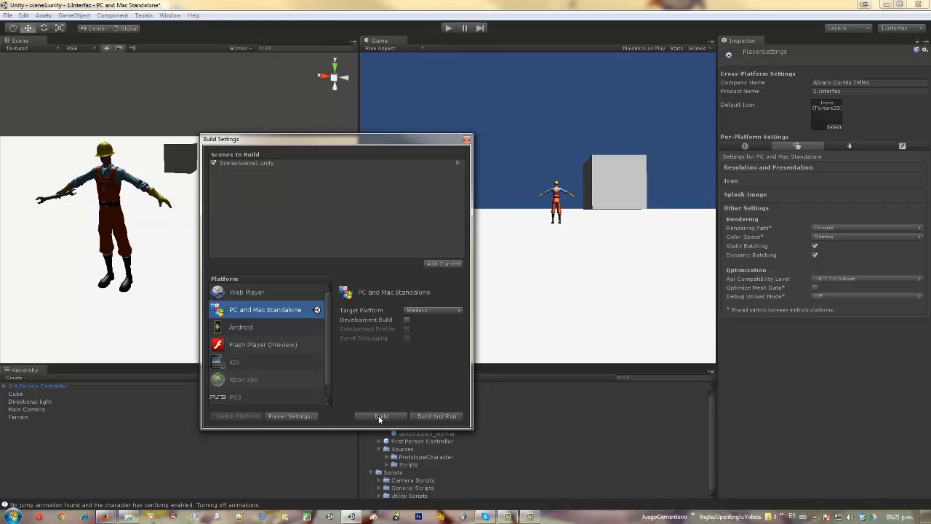
click(467, 139)
click(8, 15)
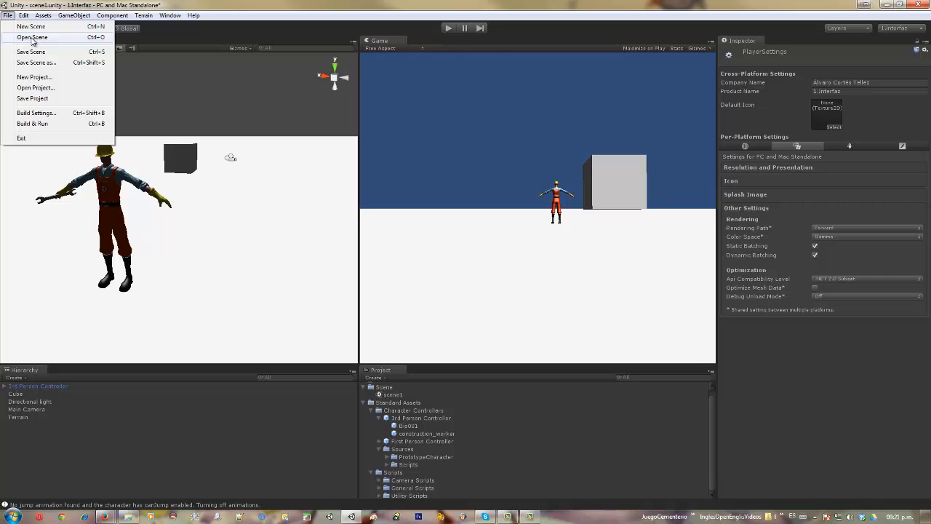
mouse_move(27, 17)
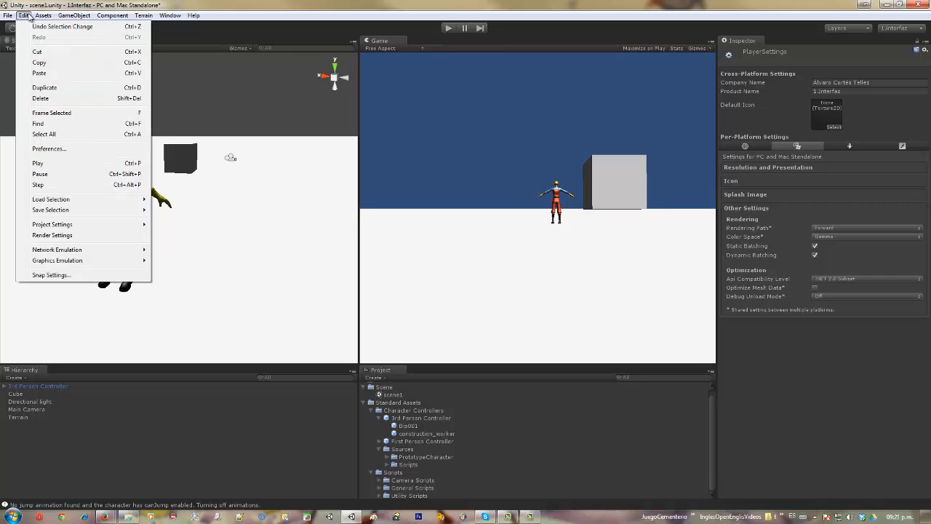
- Review the General, External Tools, Colors, Keys and Cache Server preferences, including the Terrain/Detail Brush shortcut, and close the preferences
click(48, 148)
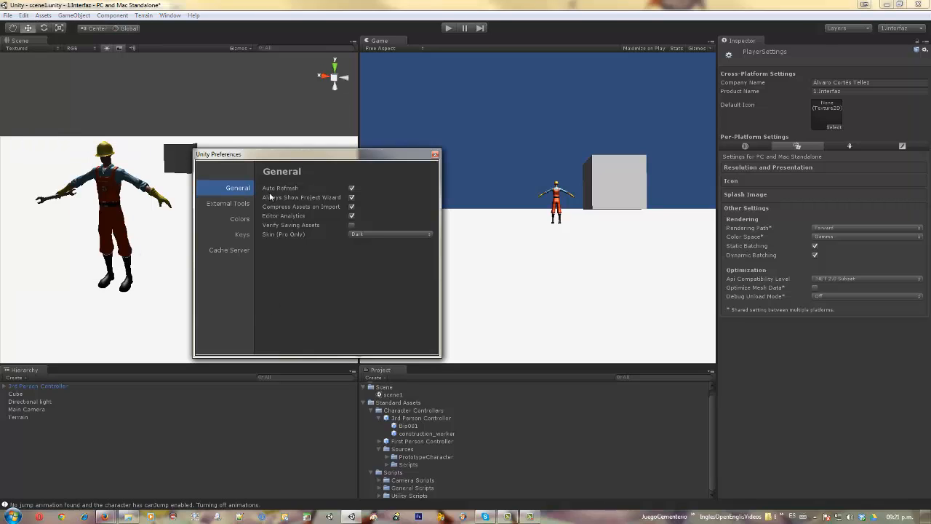
click(233, 204)
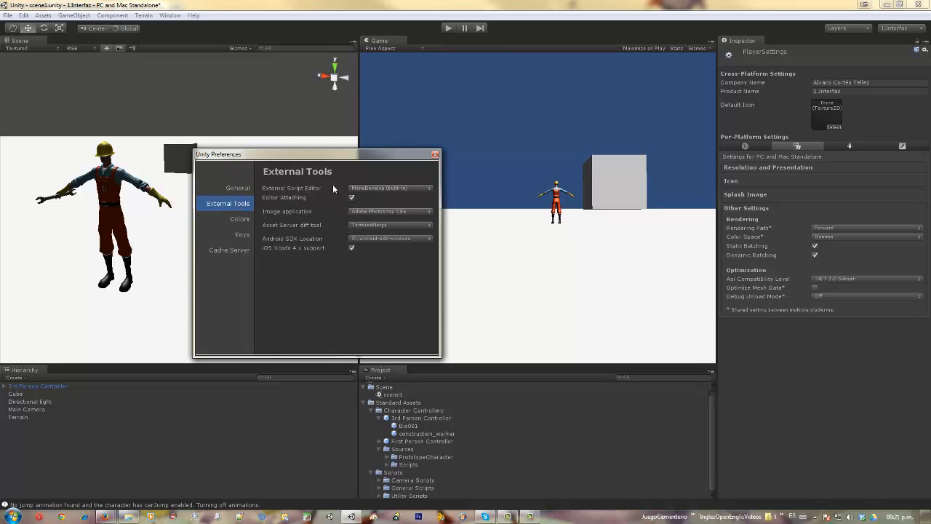
click(240, 220)
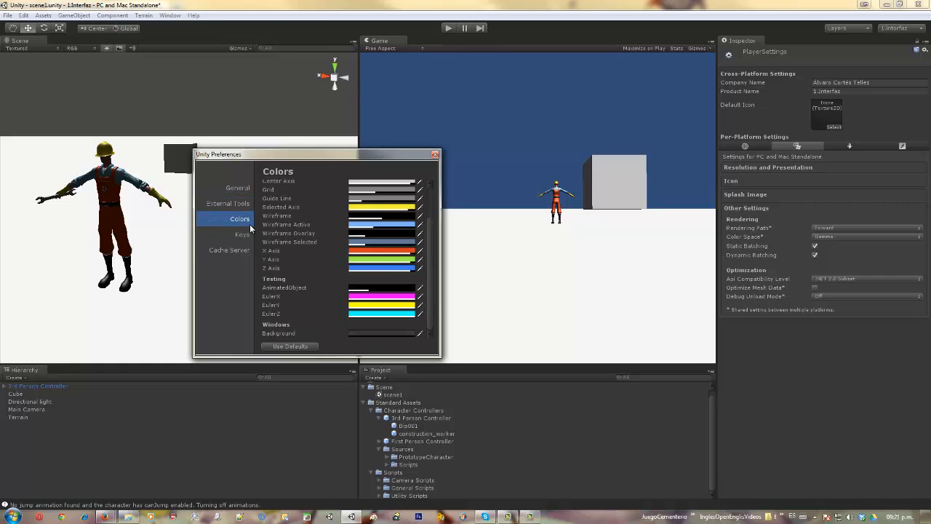
click(243, 235)
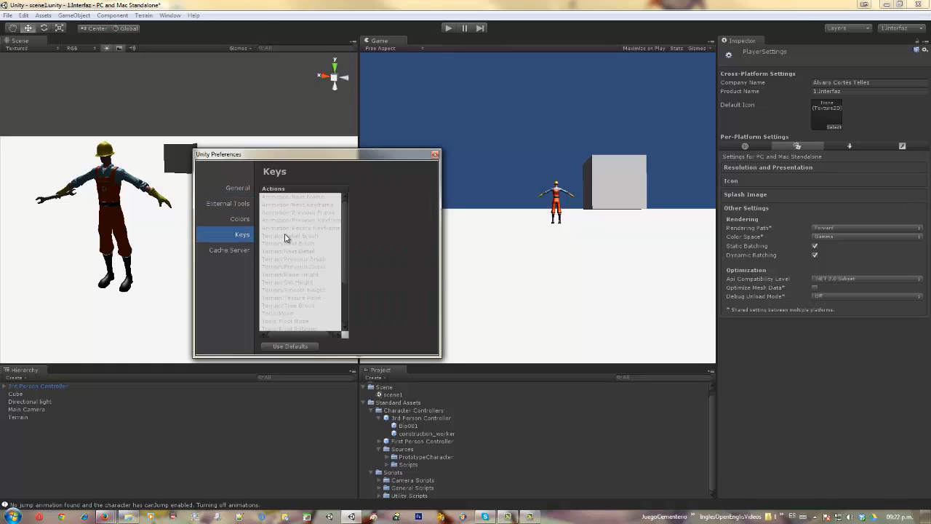
click(286, 236)
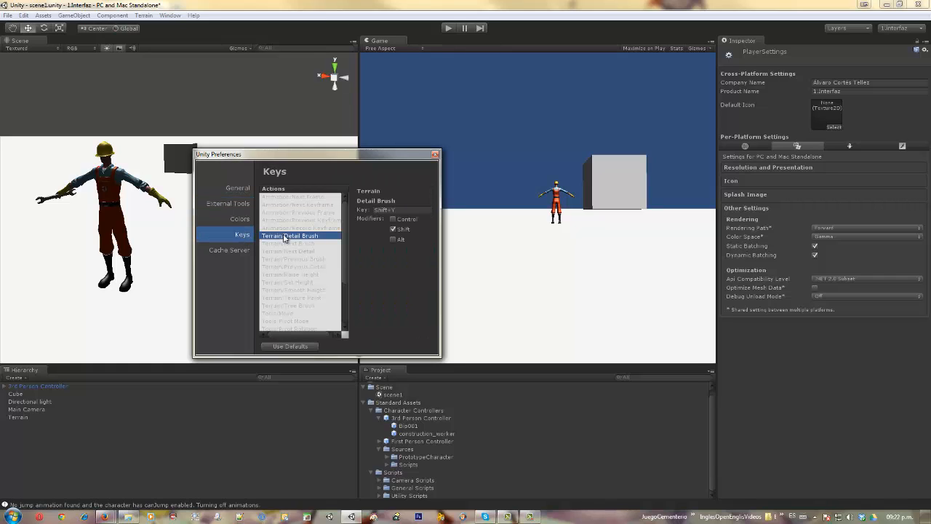
click(230, 250)
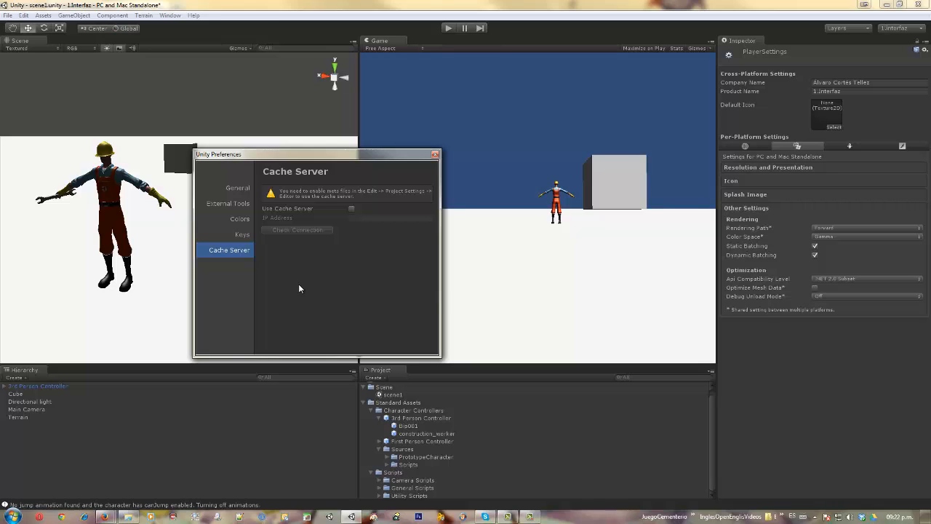
click(435, 154)
- Show the project's Input settings in the Inspector and look through the network and graphics emulation options
click(29, 16)
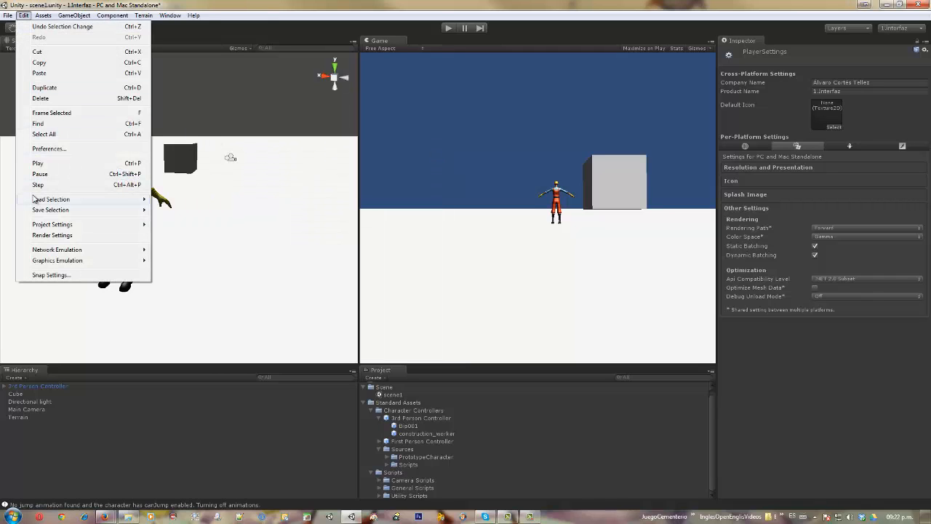
mouse_move(49, 226)
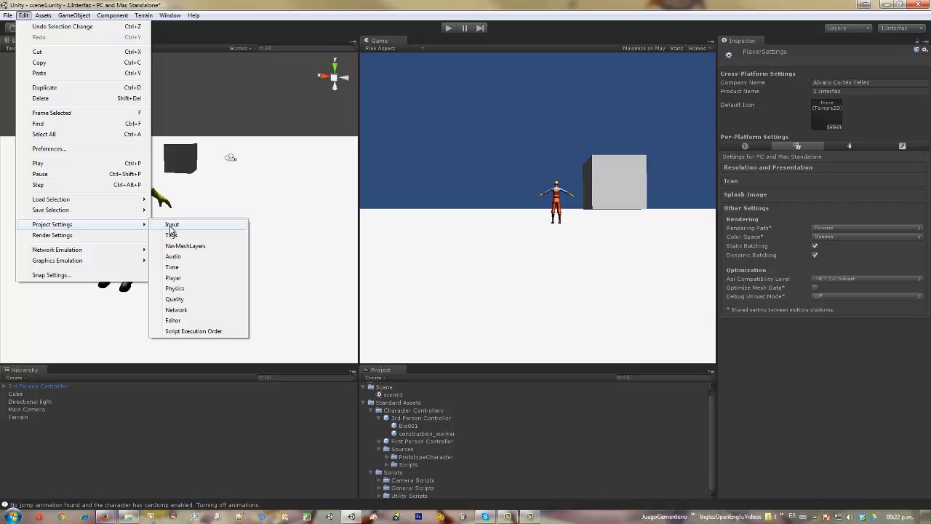
click(169, 225)
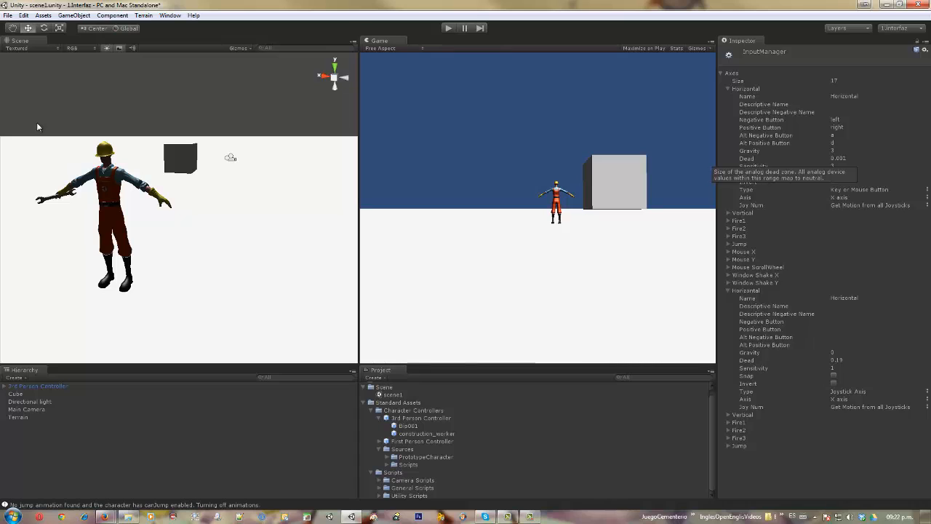
click(24, 15)
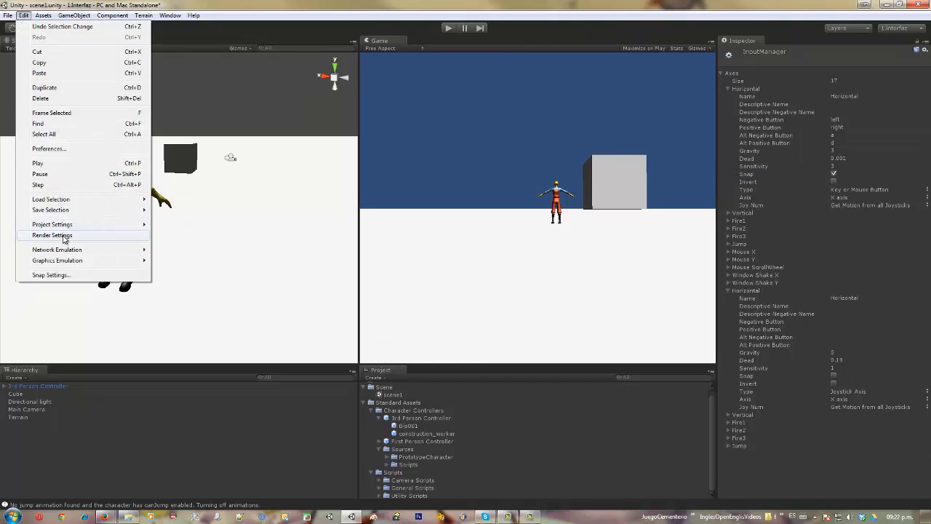
mouse_move(65, 252)
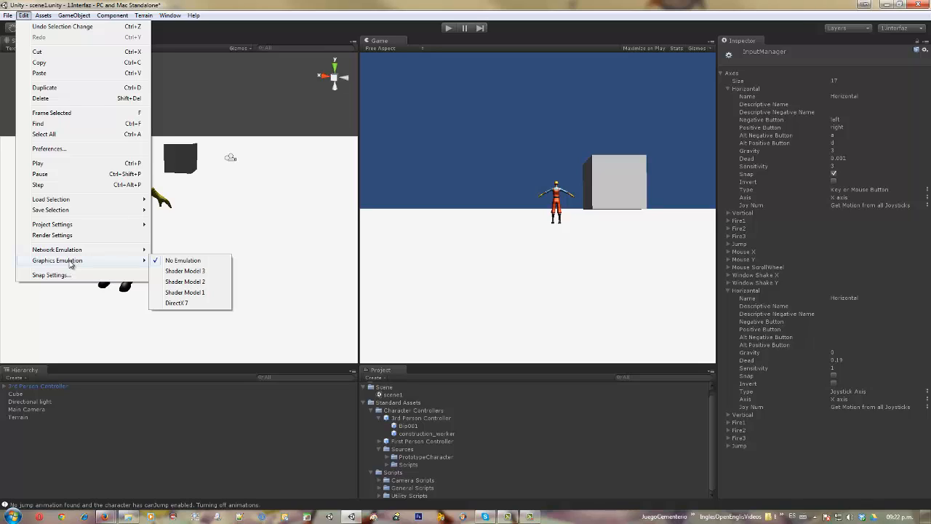
- Create a sphere and move it along the X axis to about -0.49, away from the character
mouse_move(44, 15)
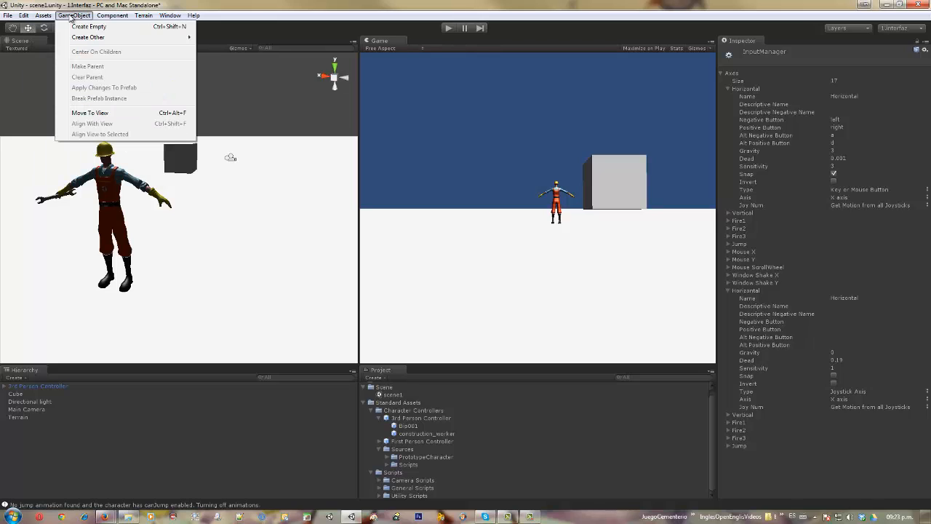
mouse_move(78, 39)
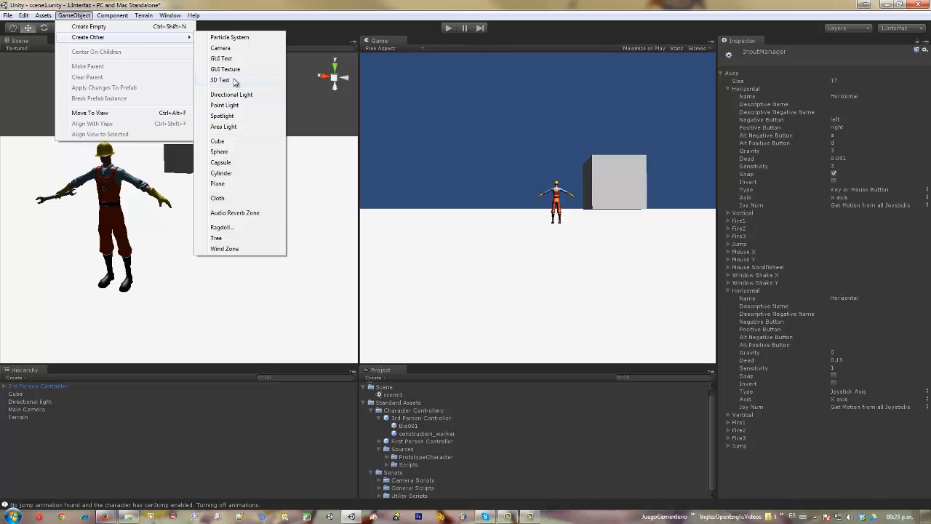
click(220, 154)
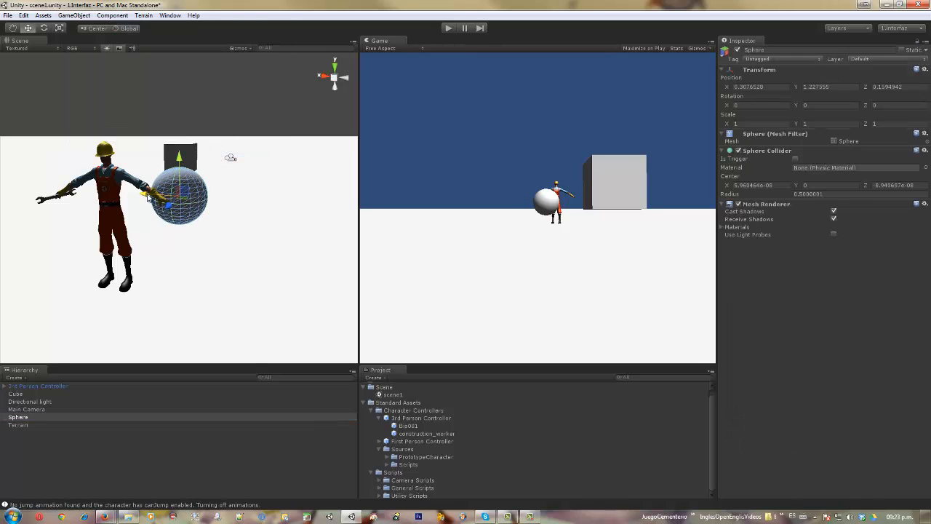
drag(147, 195, 191, 197)
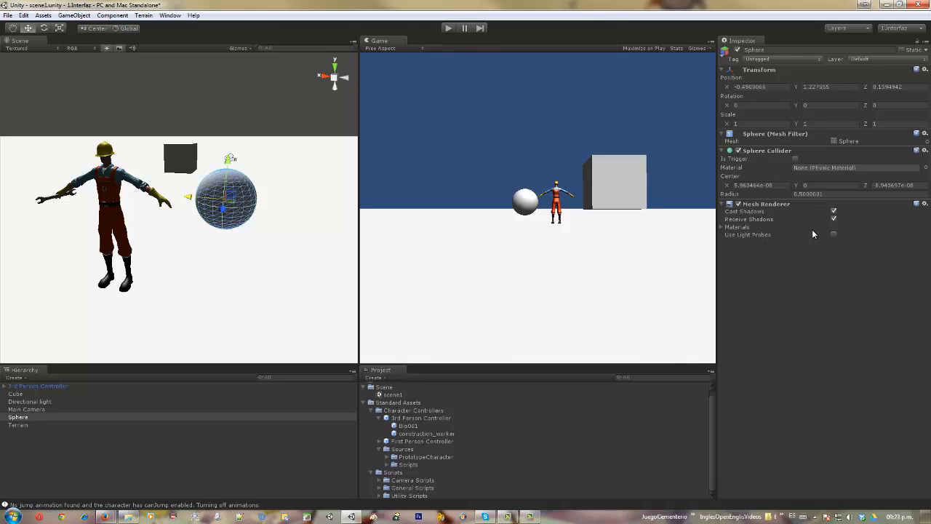
- Disable and re-enable the sphere's Mesh Renderer twice
click(738, 204)
click(739, 204)
click(738, 205)
click(739, 205)
- Try to add a second Sphere Collider to the sphere and dismiss the dialog
click(103, 16)
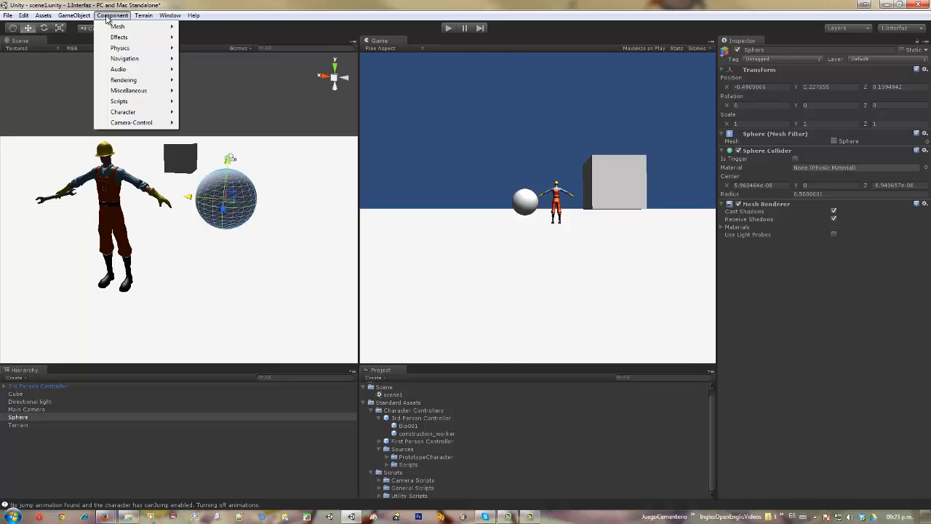
mouse_move(113, 29)
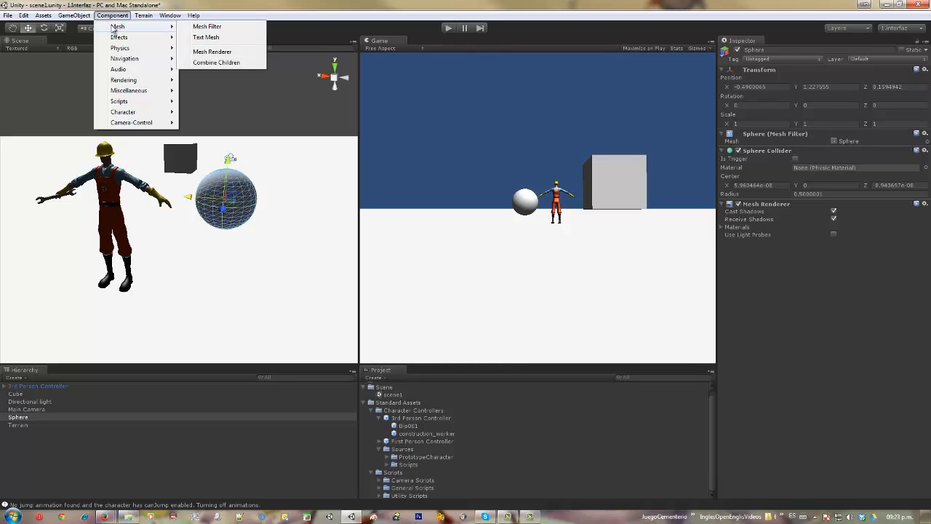
mouse_move(137, 39)
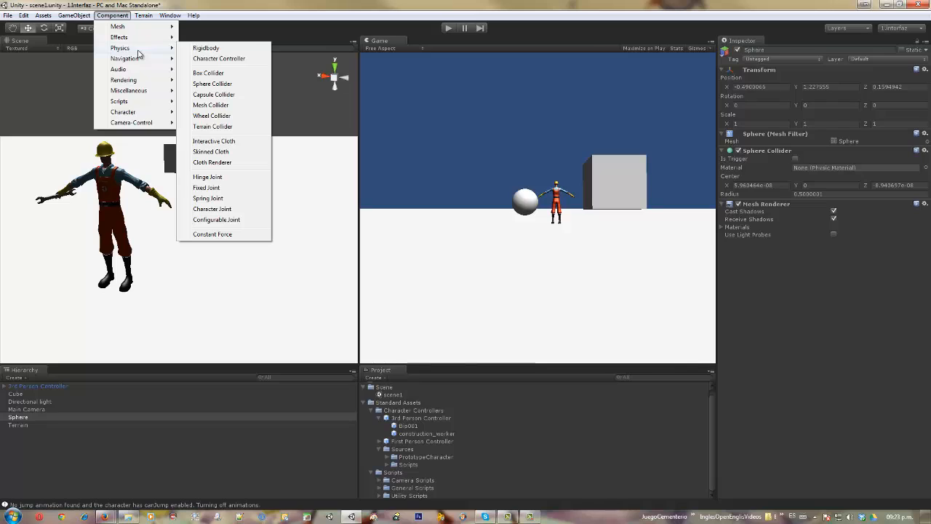
click(208, 85)
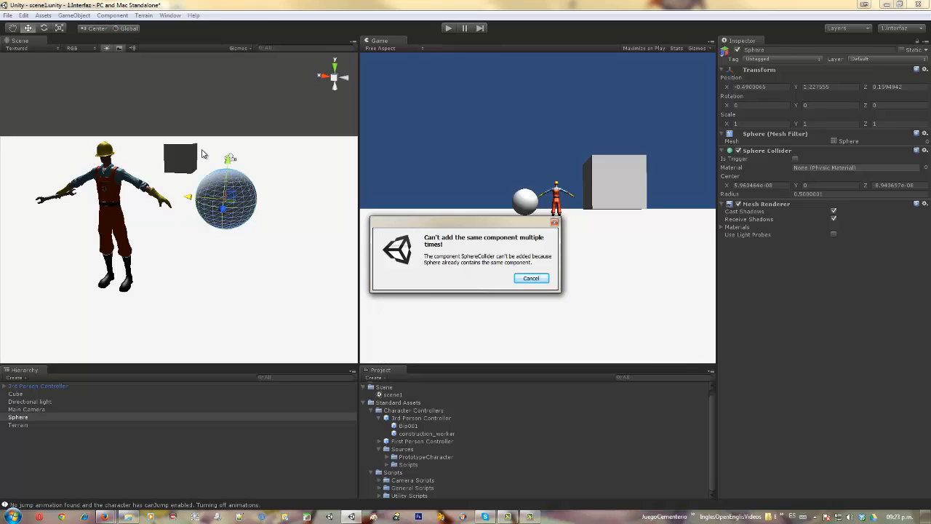
click(531, 280)
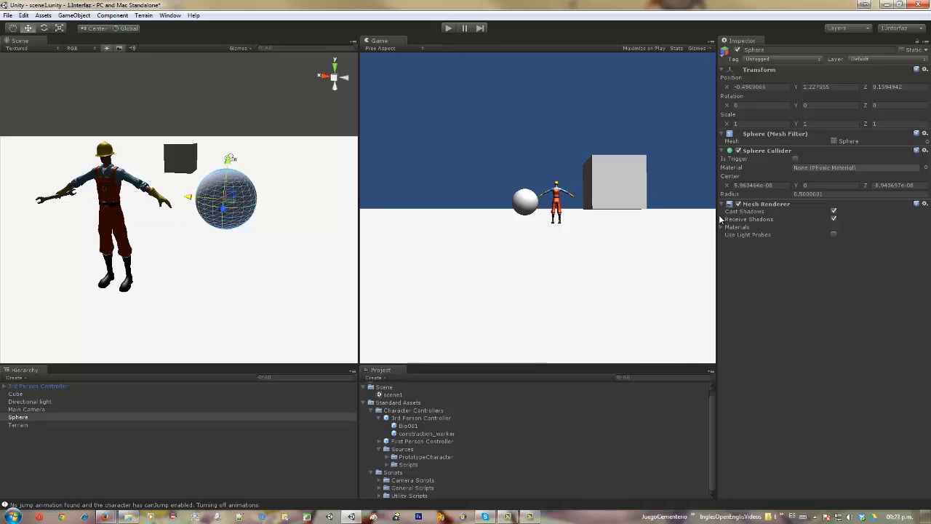
- Remove the Sphere Collider component from the sphere and add a new Sphere Collider to it
right_click(762, 154)
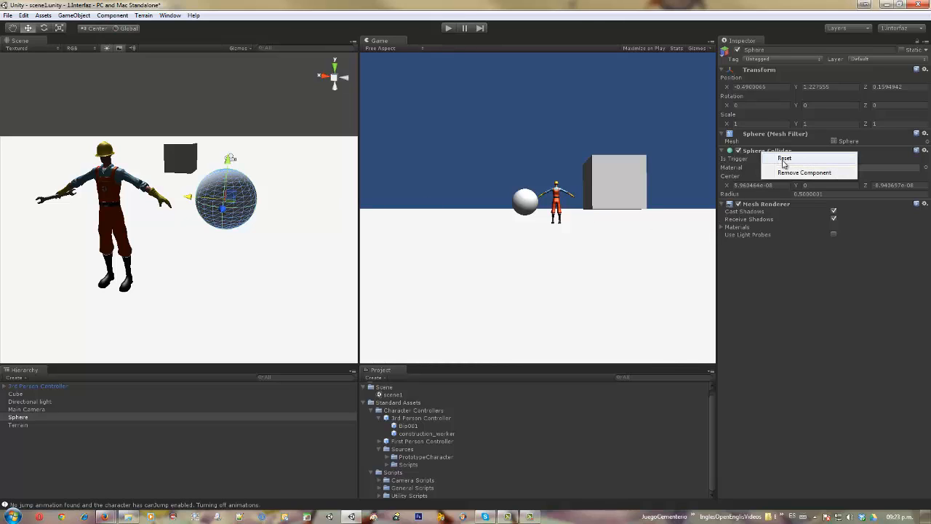
click(804, 172)
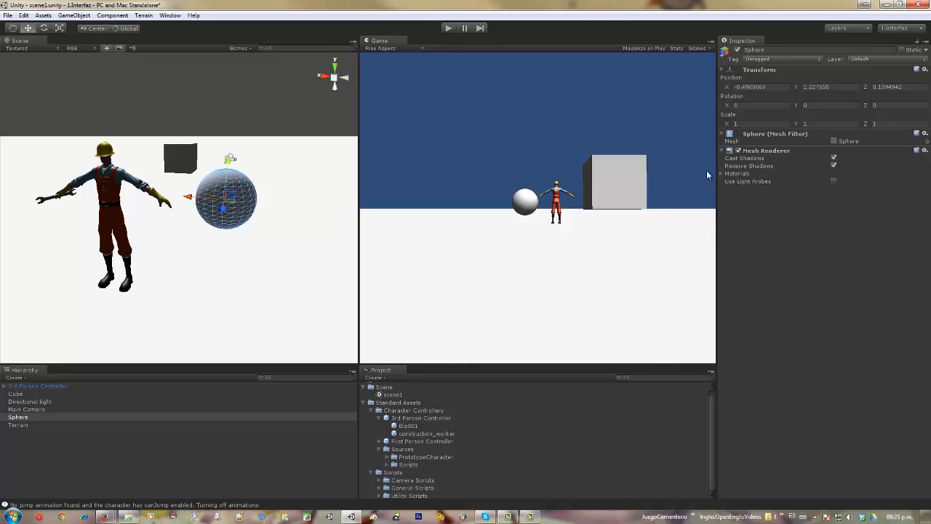
click(115, 16)
mouse_move(119, 48)
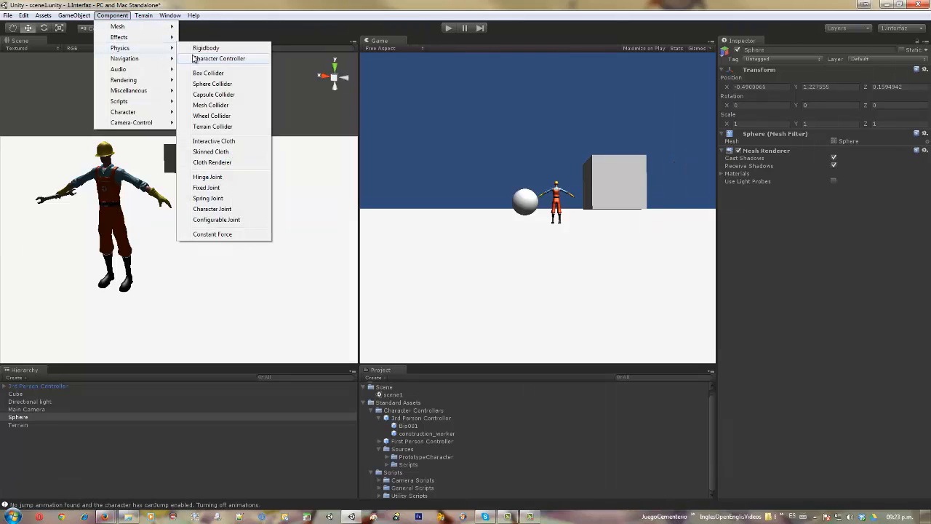
click(211, 84)
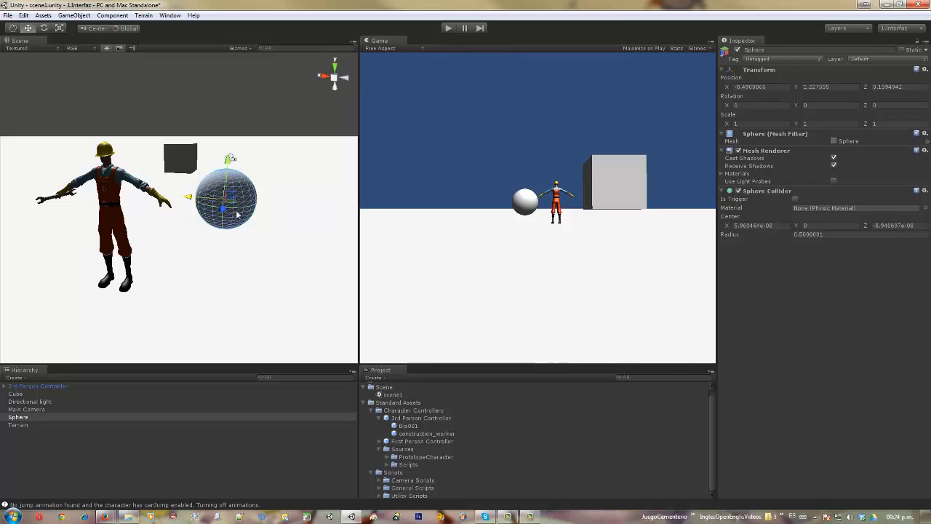
- Add a Skybox rendering component to the sphere
click(109, 15)
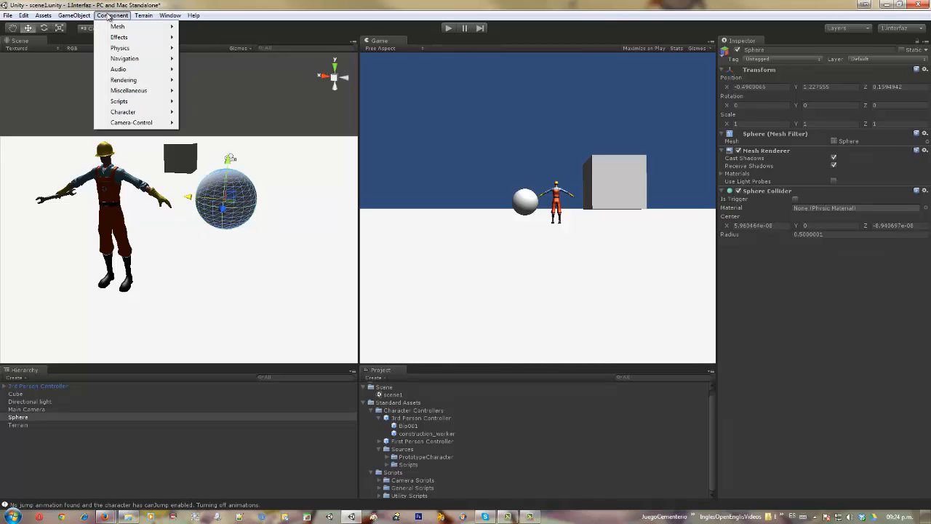
mouse_move(119, 48)
mouse_move(126, 85)
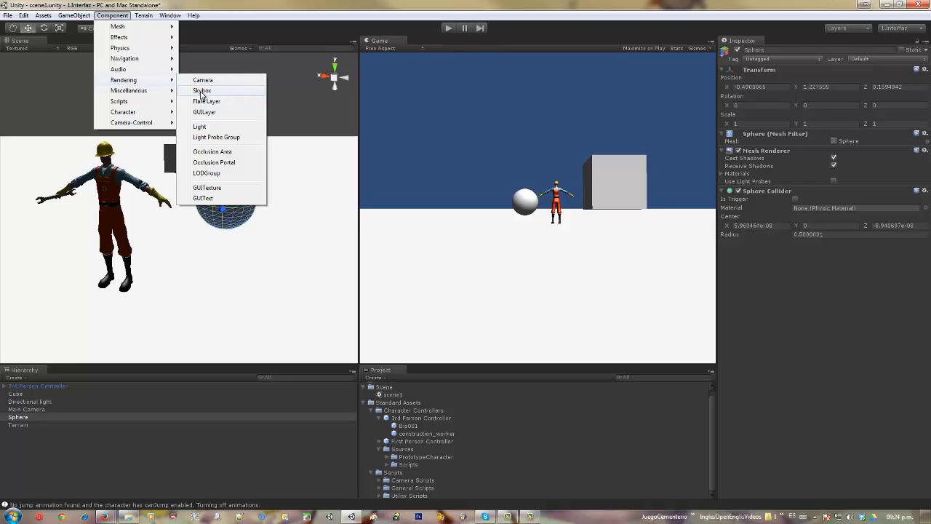
click(201, 91)
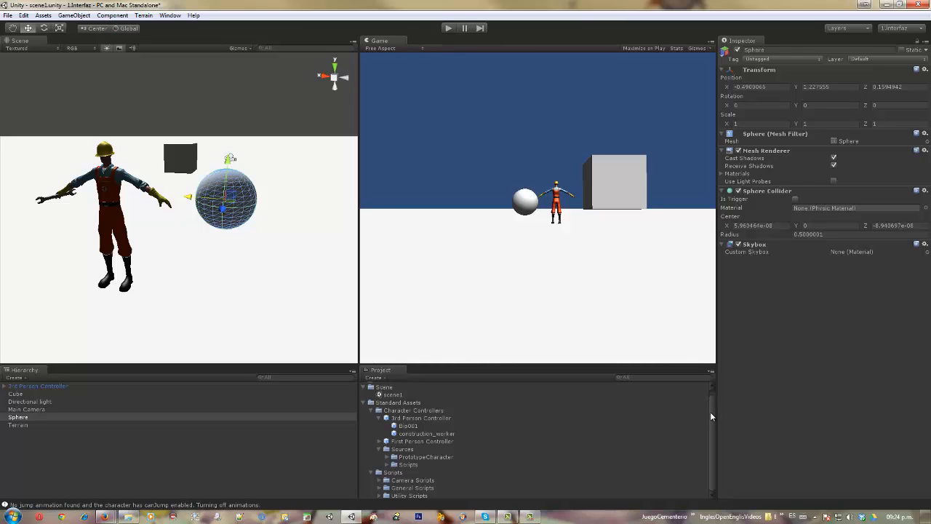
- Select the Main Camera and check its Clear Flags options, keeping Skybox
click(21, 409)
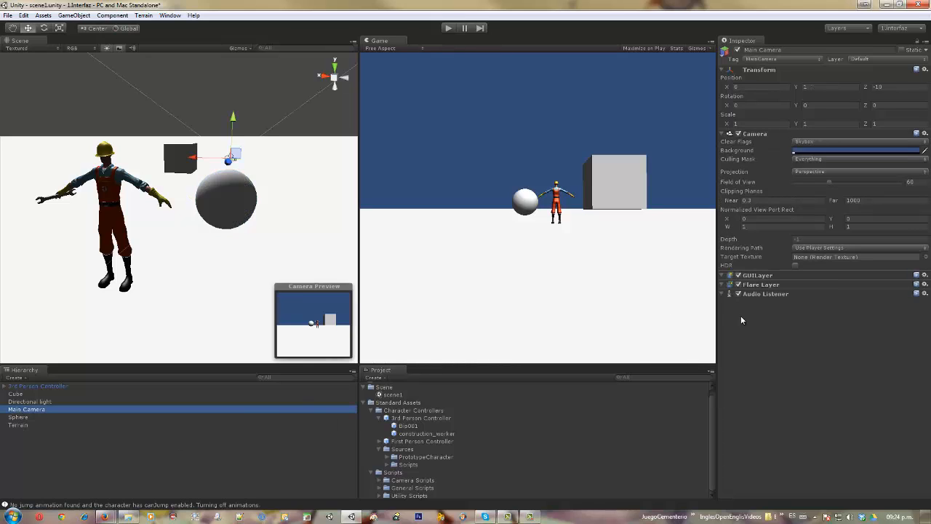
click(825, 143)
click(839, 329)
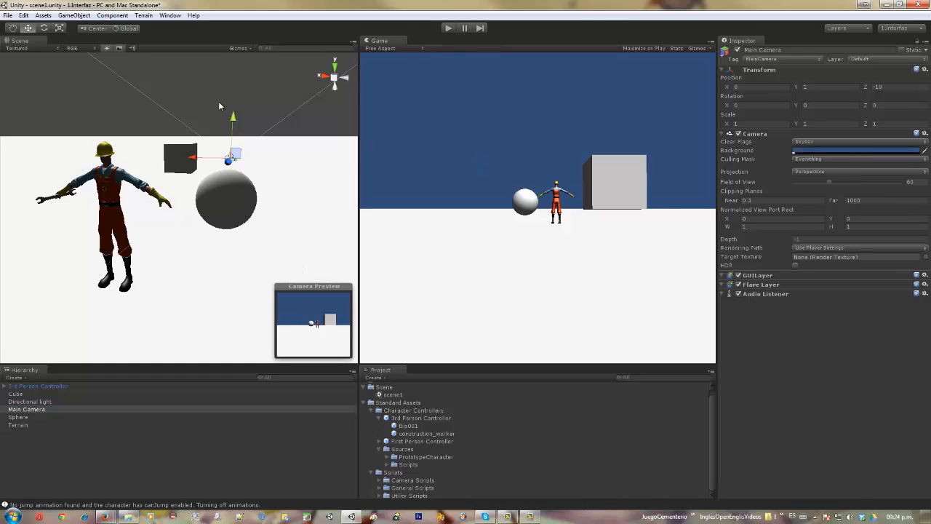
- Create a terrain in the scene
click(144, 16)
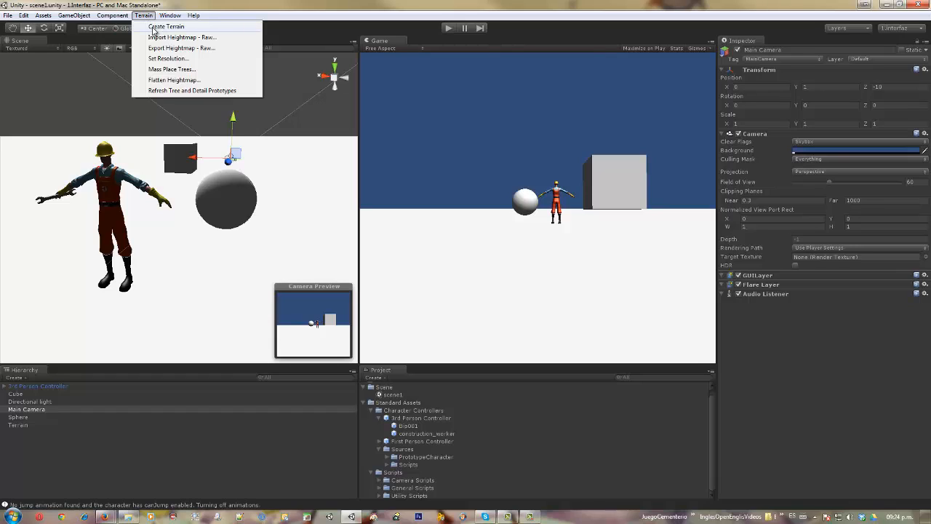
click(154, 27)
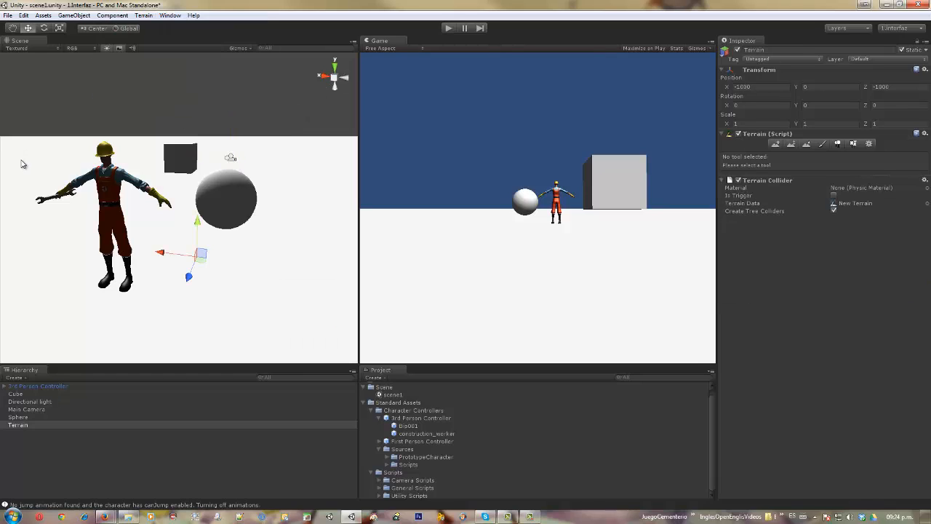
- Open the Particle Effect window, dock it beside the Scene view, and move it into the Inspector's tab group
click(169, 15)
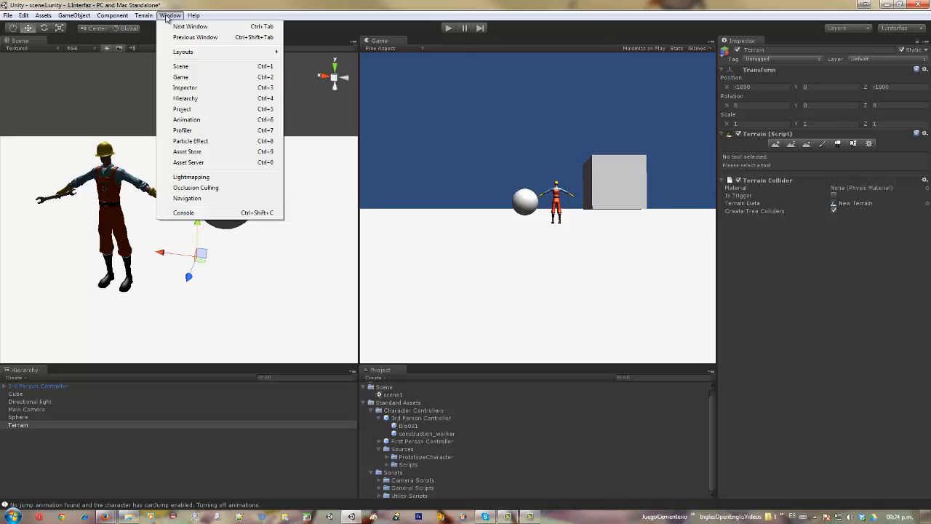
click(190, 141)
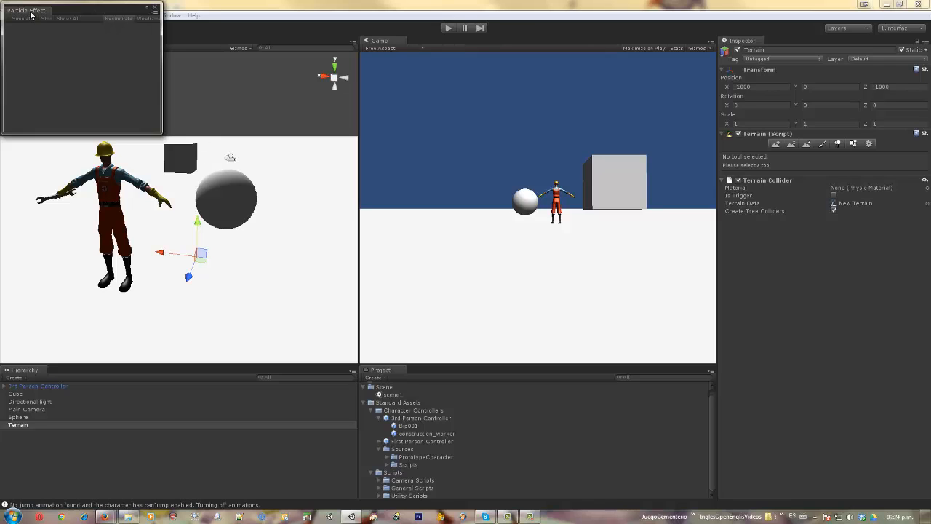
drag(31, 13, 257, 44)
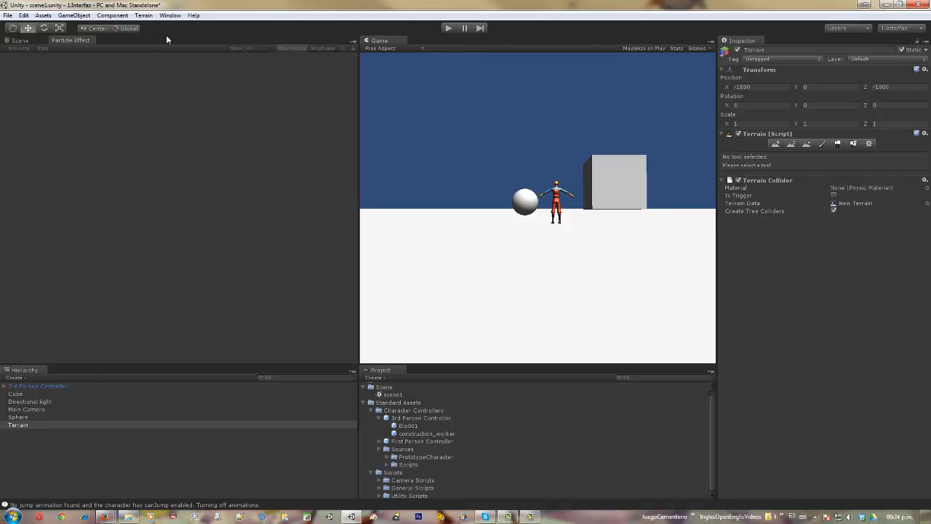
click(21, 40)
click(66, 41)
drag(73, 41, 822, 51)
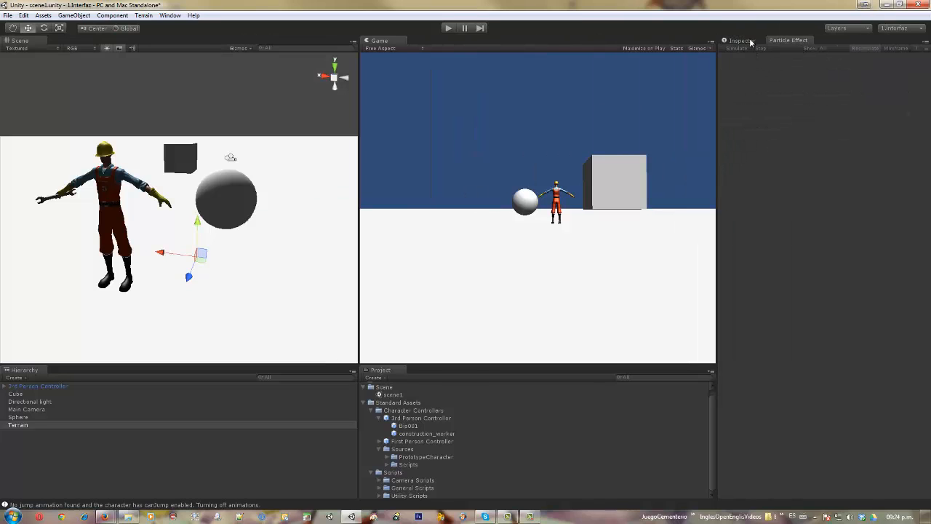
- Bring the Inspector back to the front and switch the editor to the 4 Split window layout
click(734, 41)
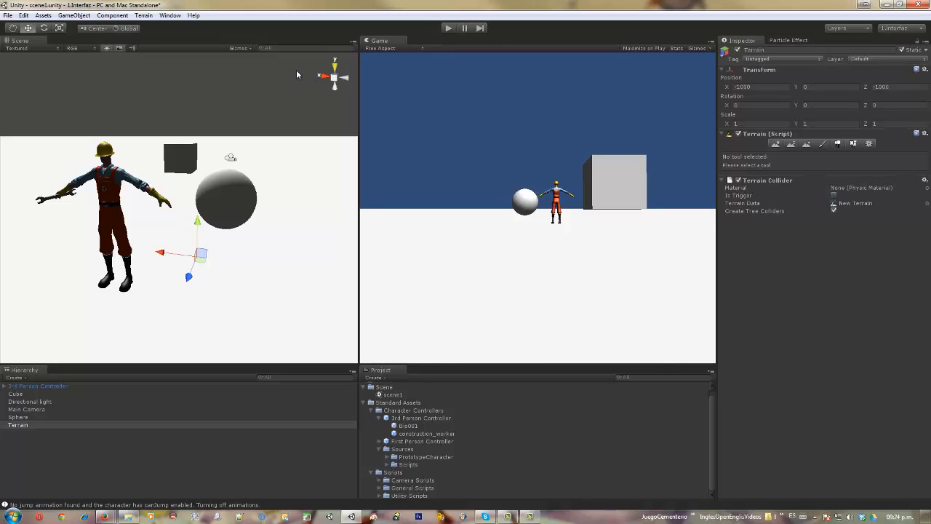
click(170, 16)
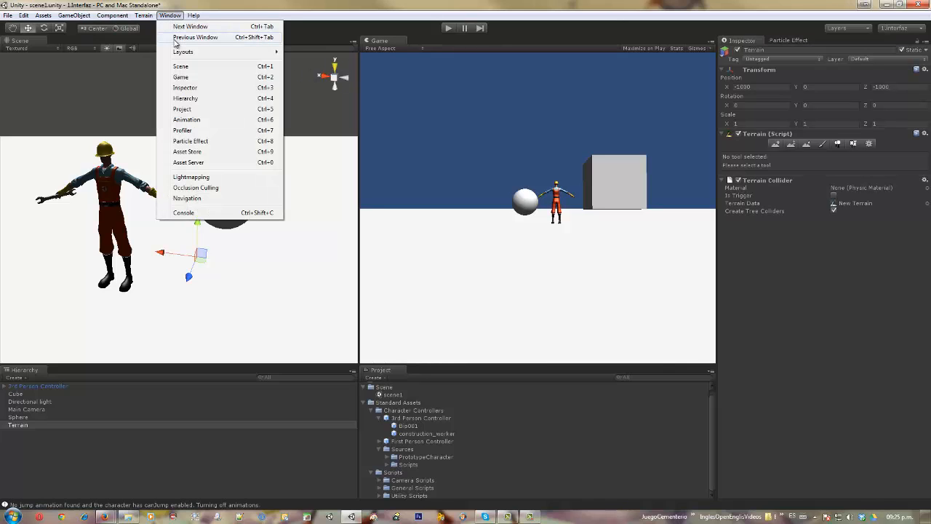
mouse_move(186, 51)
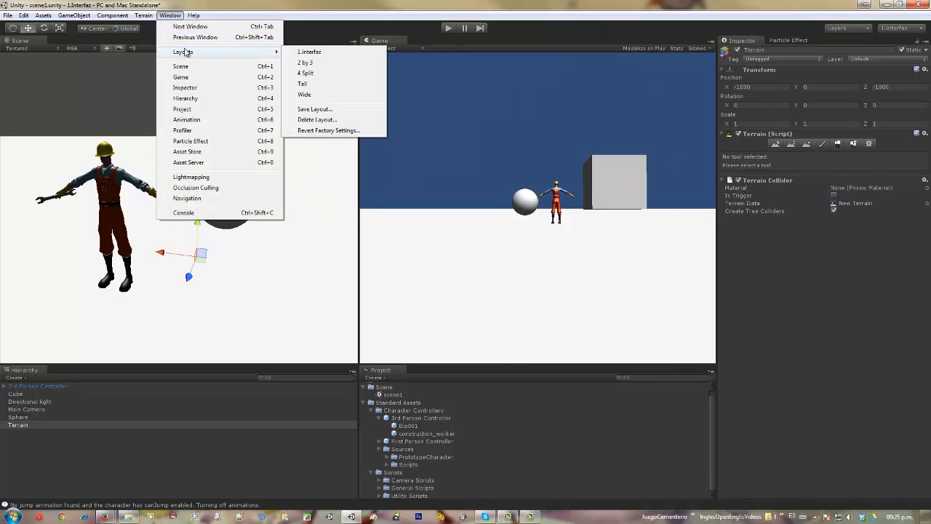
click(308, 74)
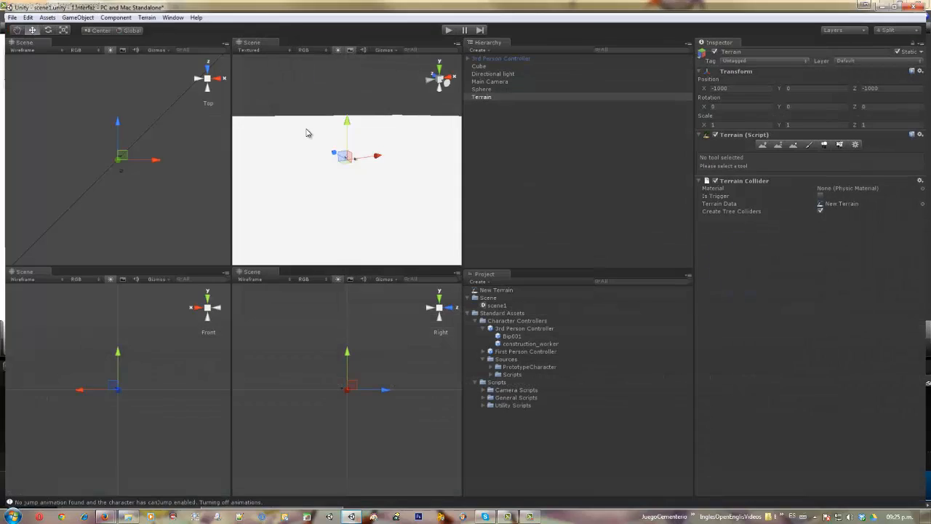
- Restore the custom 1.Interfaz window layout
click(171, 16)
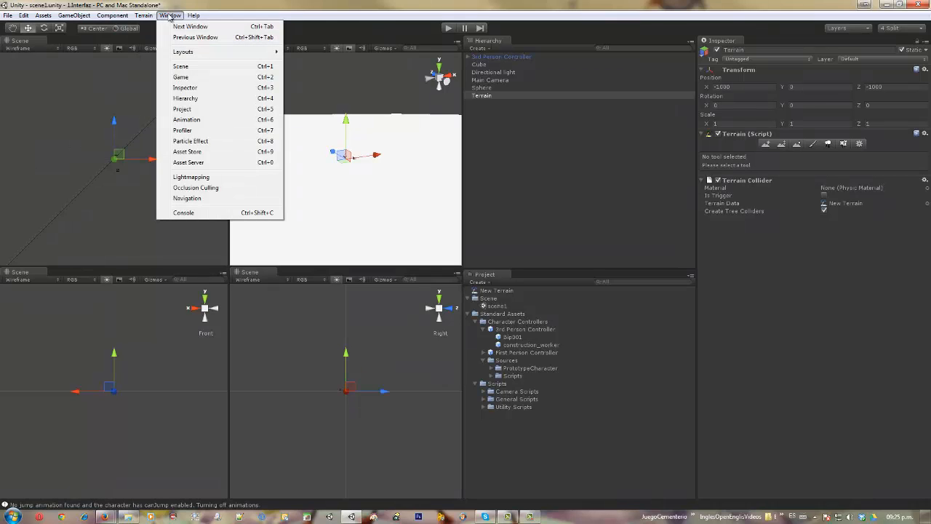
mouse_move(187, 53)
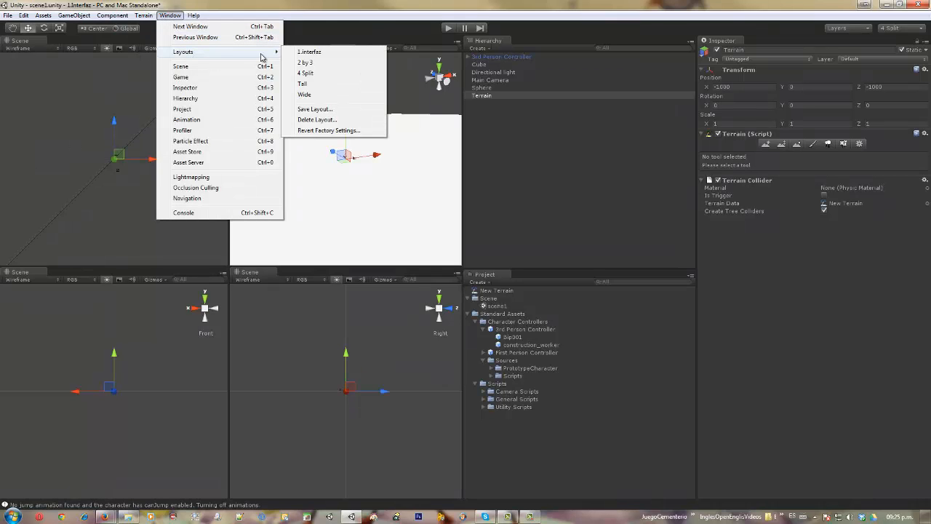
click(310, 53)
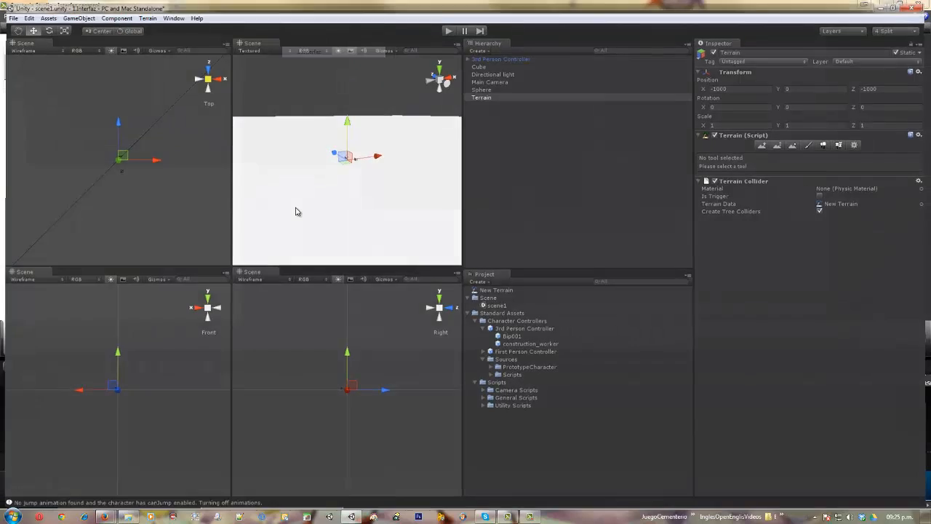
- Save the current window arrangement as a new layout named 2.Interfaz
click(170, 15)
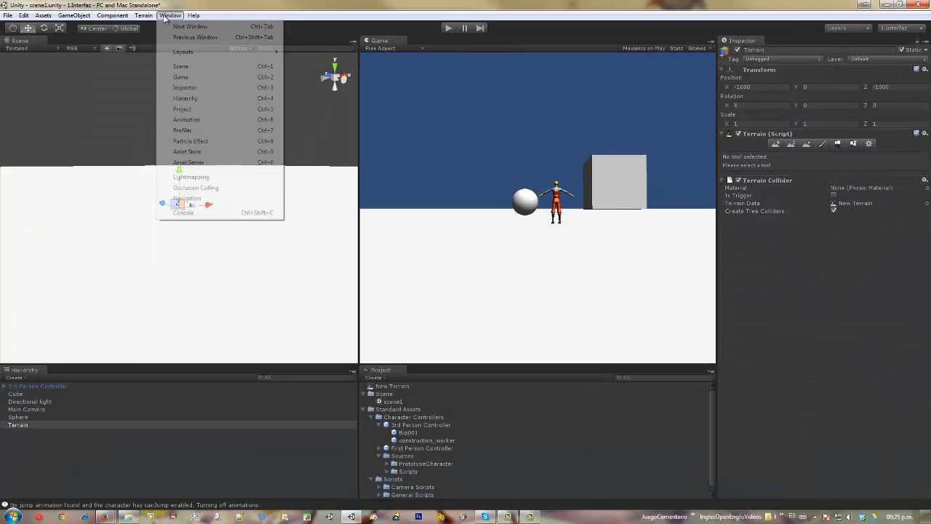
mouse_move(269, 54)
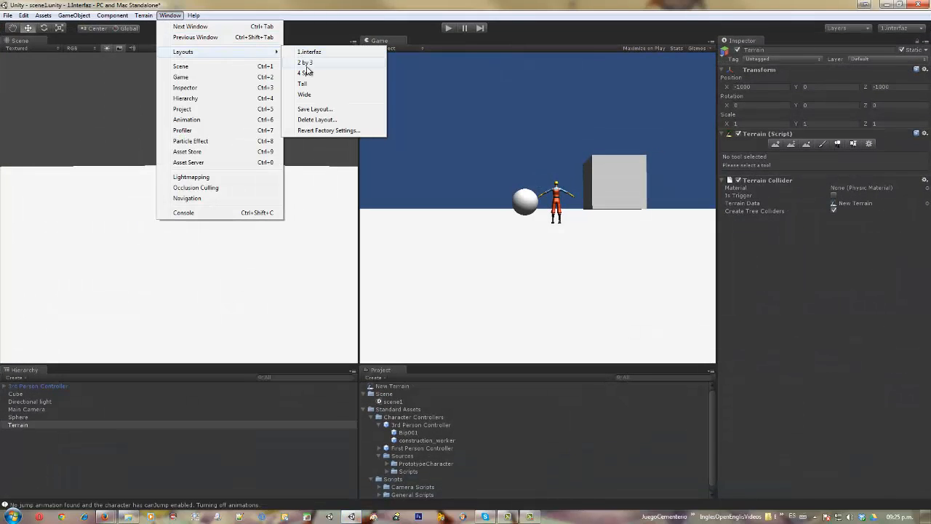
click(314, 109)
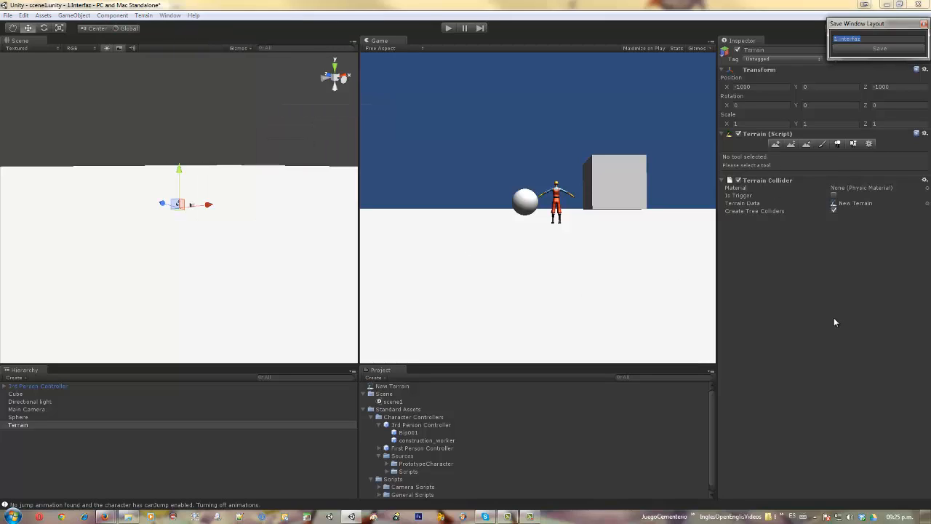
key(Left)
key(shift+Right)
key(shift+Right)
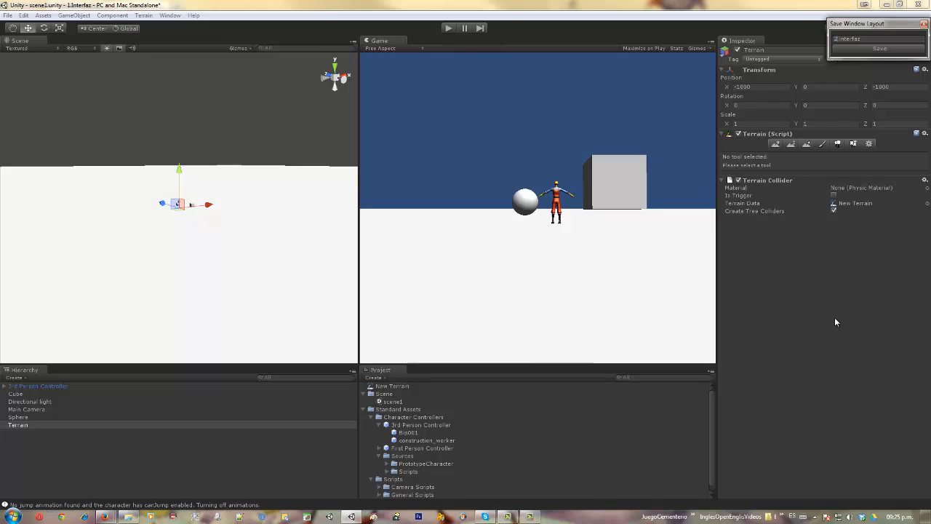
key(Return)
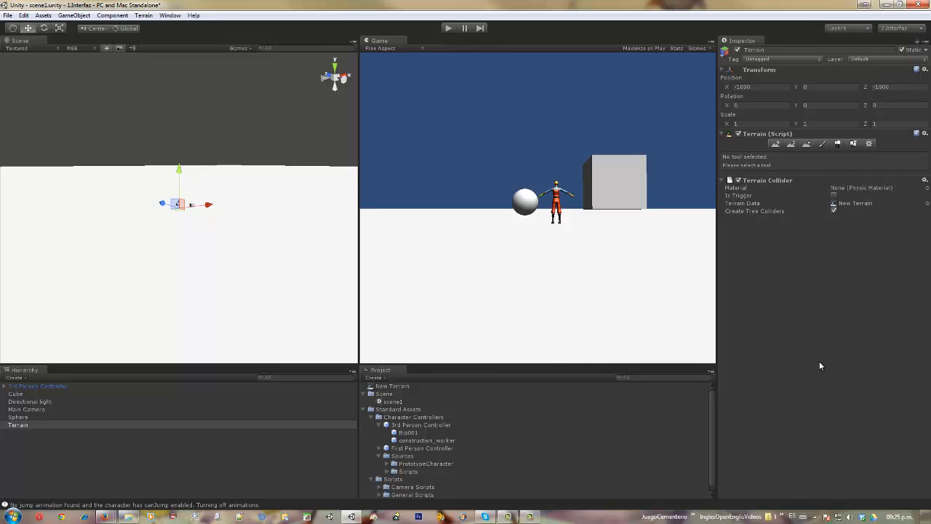
- Open the Scripting Reference in the browser, view its Vectors overview page, and return to Unity
click(193, 15)
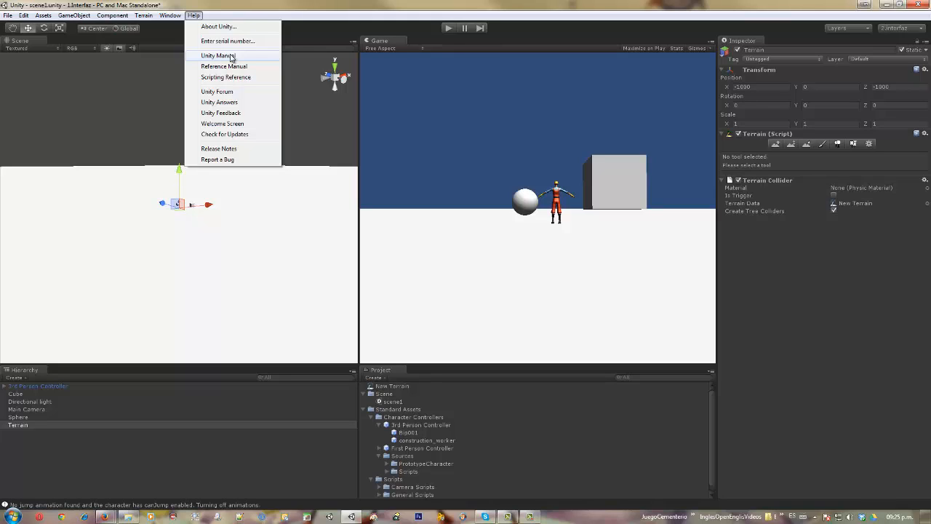
click(226, 77)
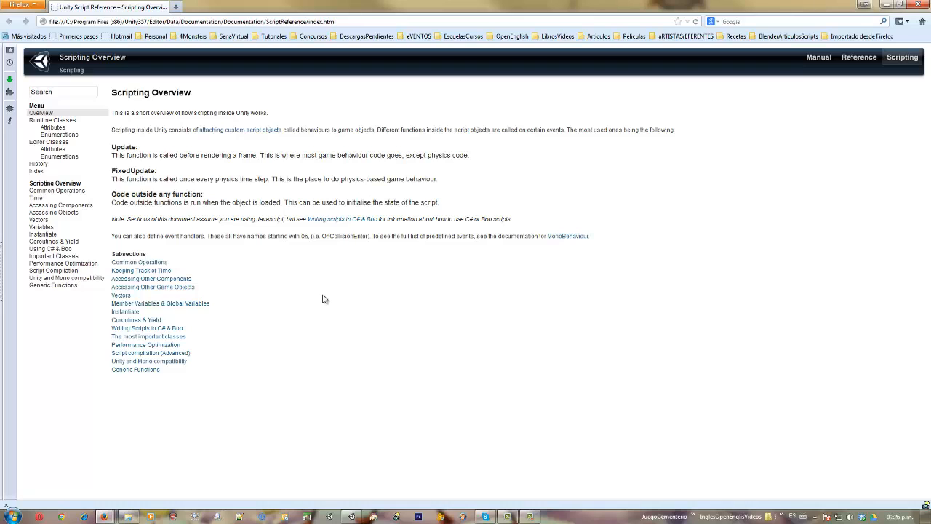
click(72, 91)
click(121, 295)
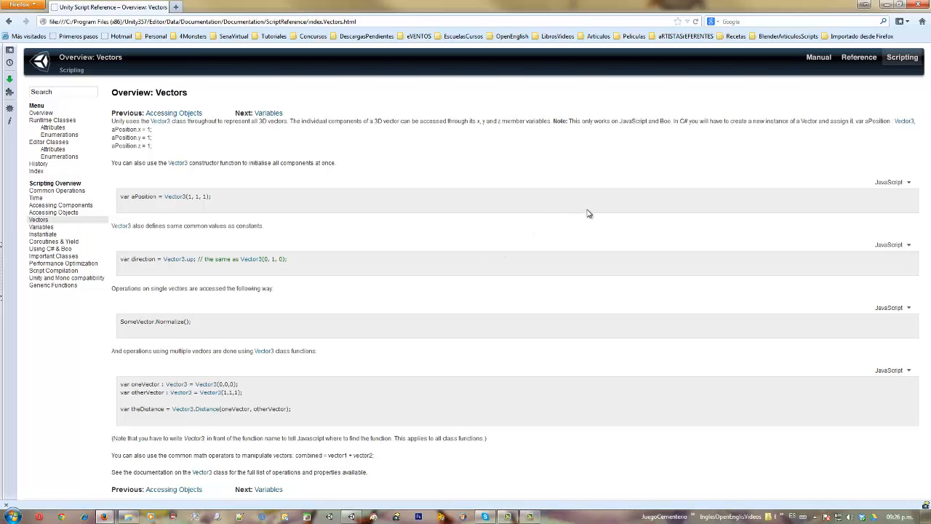
click(885, 5)
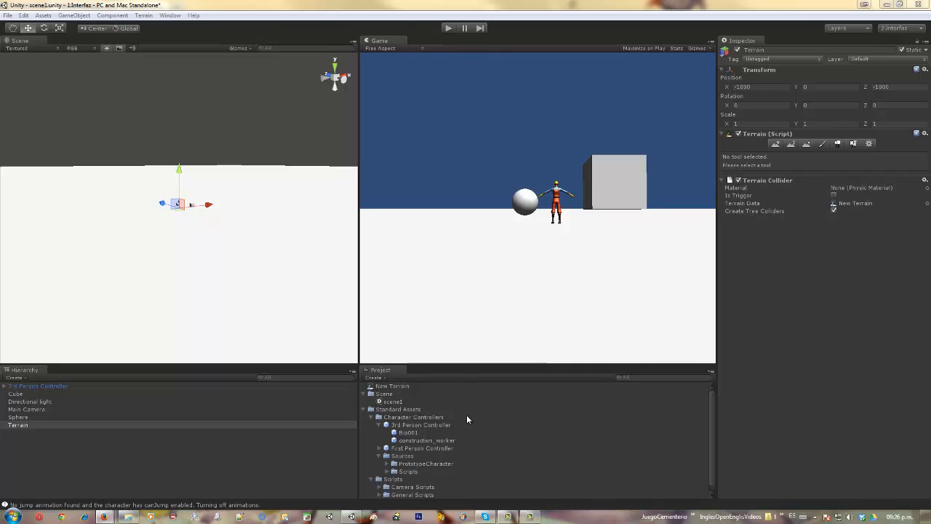